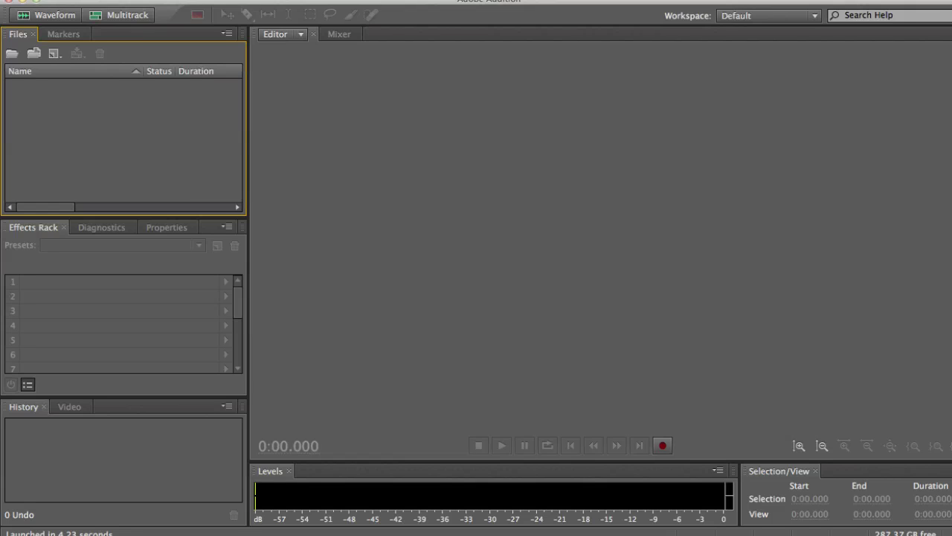
Step: Record a short voice clip as a new audio file in Adobe Audition
{"action": "left_click", "coordinate": [663, 446]}
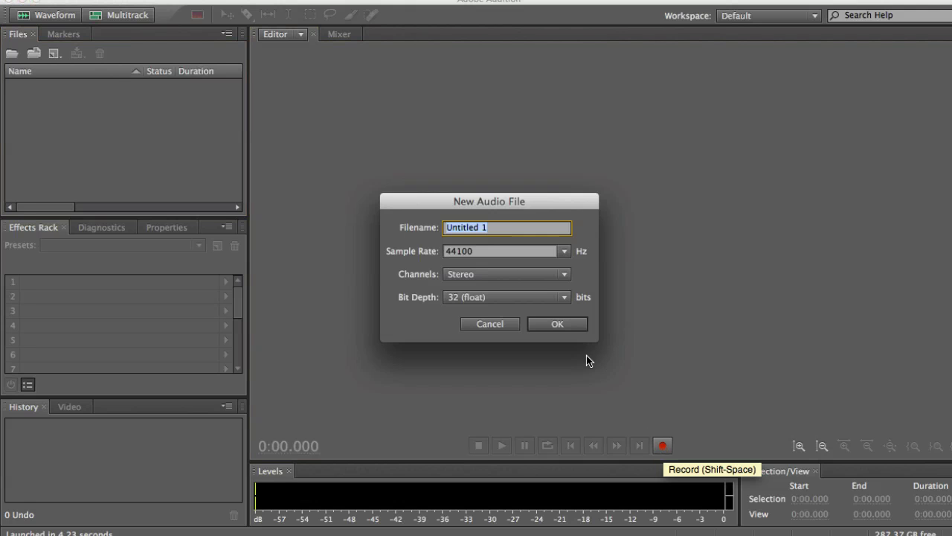
{"action": "left_click", "coordinate": [569, 329]}
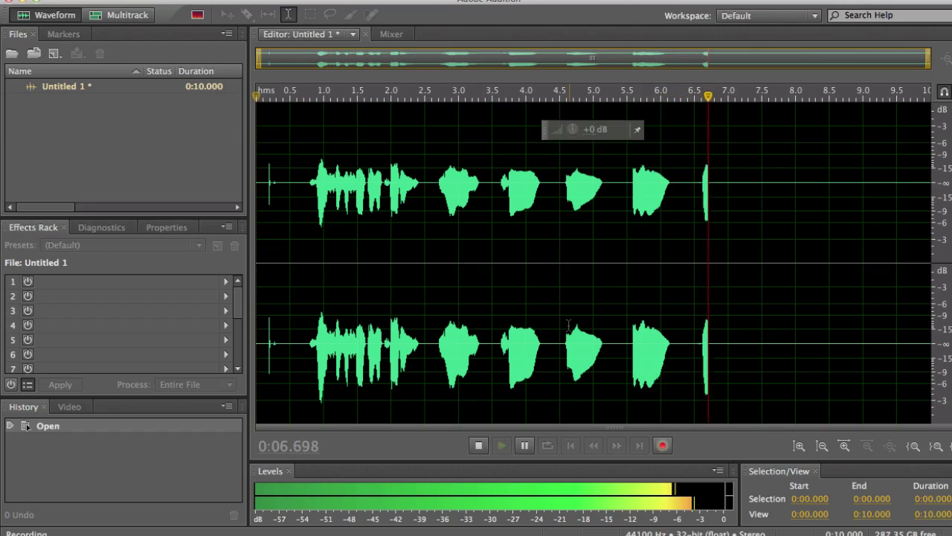
{"action": "left_click", "coordinate": [478, 445]}
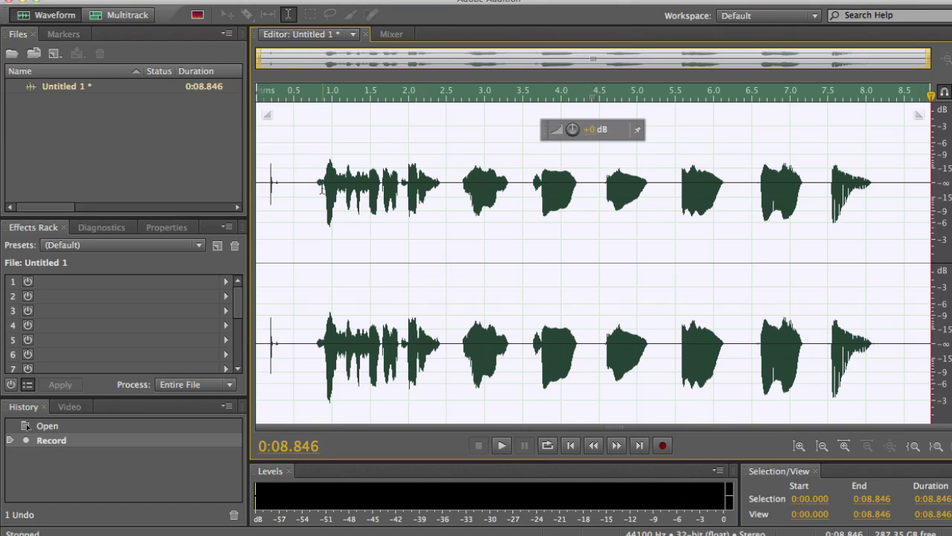
Step: Trim the opening fraction of a second and the audio after 7.5 seconds
{"action": "left_click_drag", "start_coordinate": [319, 187], "coordinate": [102, 186]}
{"action": "key", "text": "Delete"}
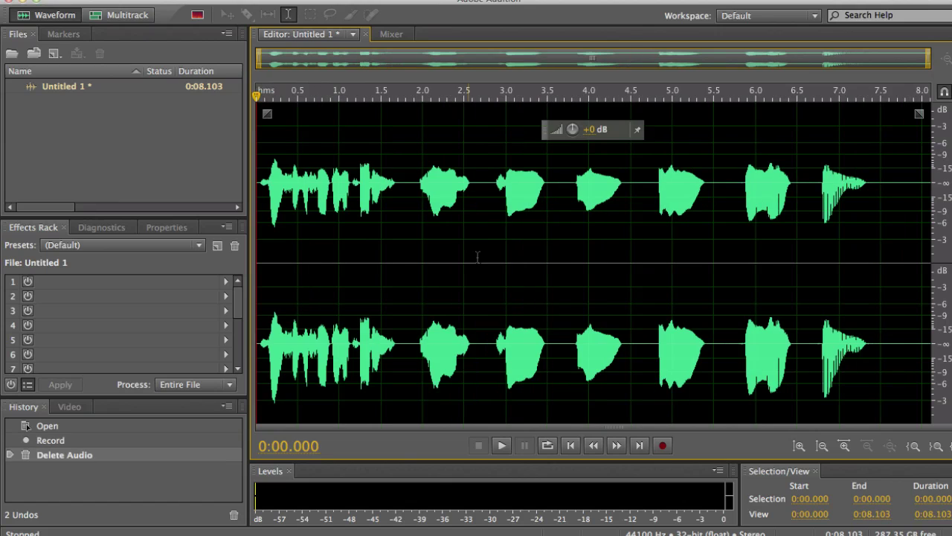
{"action": "left_click_drag", "start_coordinate": [881, 185], "coordinate": [930, 186]}
{"action": "key", "text": "Delete"}
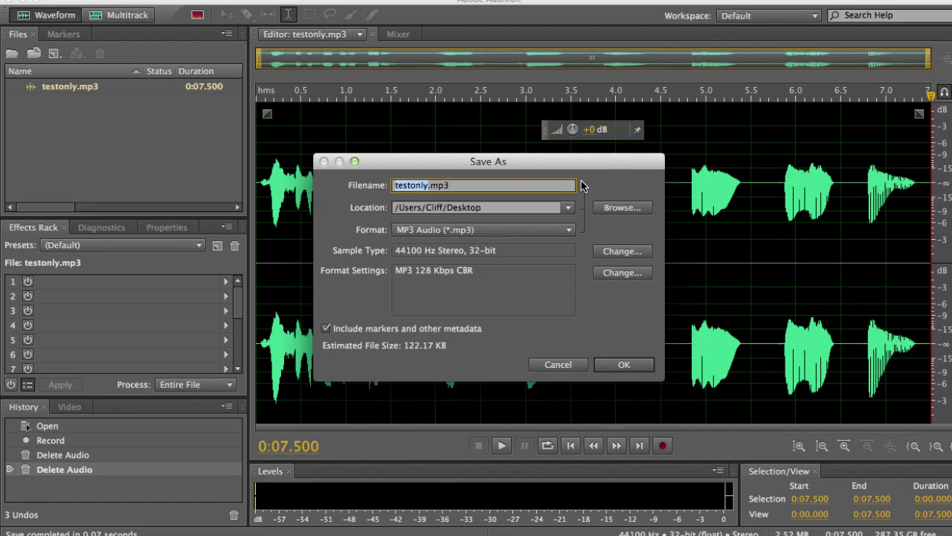
Step: Save the recording as testonly123.mp3
{"action": "left_click", "coordinate": [428, 185]}
{"action": "type", "text": "123"}
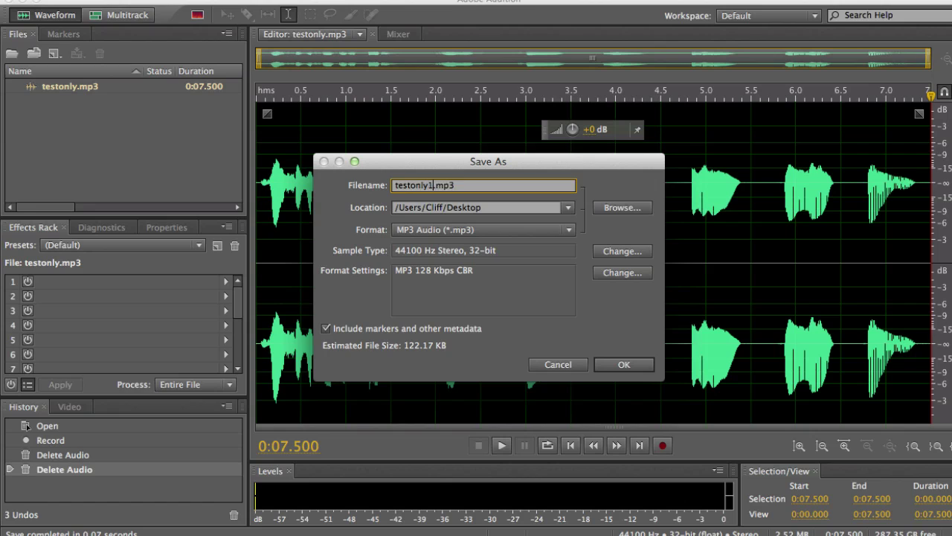
{"action": "left_click", "coordinate": [641, 369]}
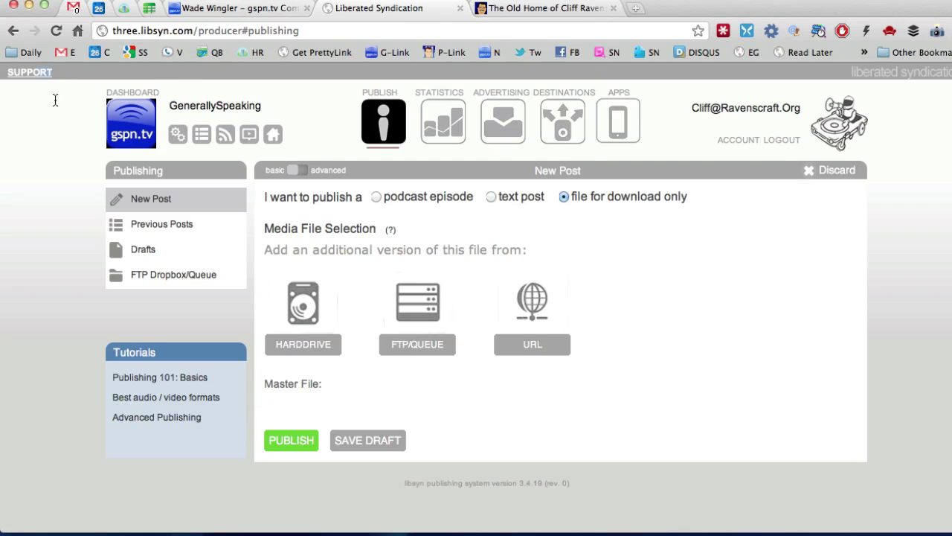
Step: Publish a new download-only Libsyn post with testonly123.mp3 uploaded from the Desktop
{"action": "left_click", "coordinate": [134, 93]}
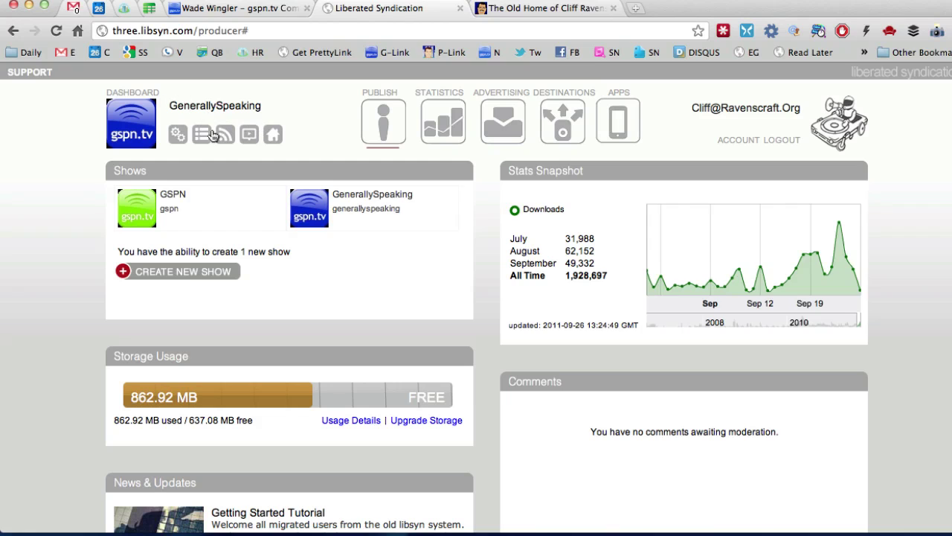
{"action": "left_click", "coordinate": [383, 102]}
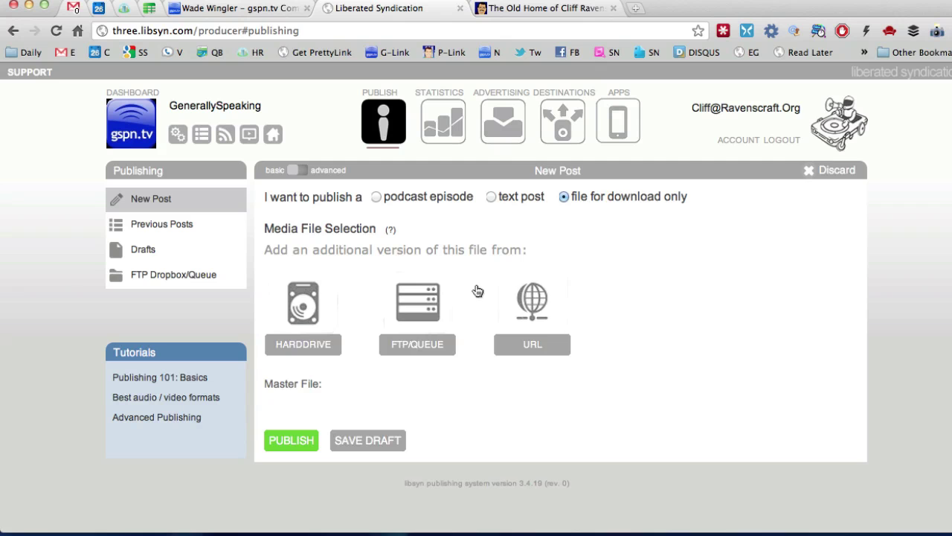
{"action": "left_click", "coordinate": [322, 346]}
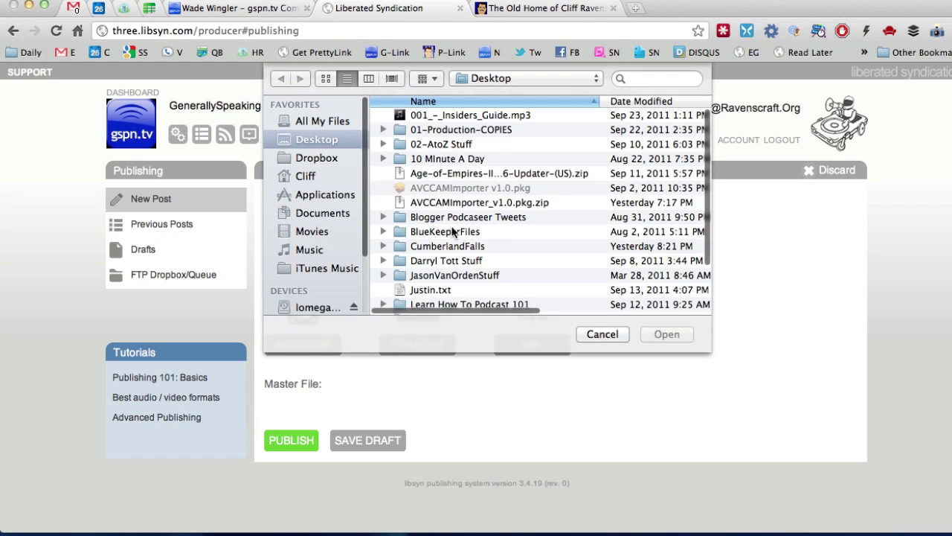
{"action": "scroll", "coordinate": [459, 234], "scroll_direction": "down", "scroll_amount": 3}
{"action": "left_click", "coordinate": [476, 307]}
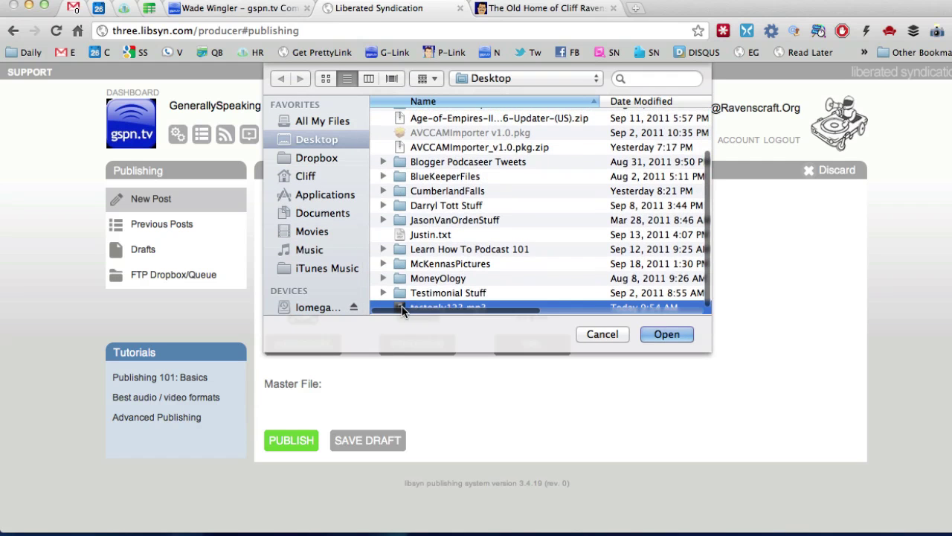
{"action": "left_click", "coordinate": [665, 336]}
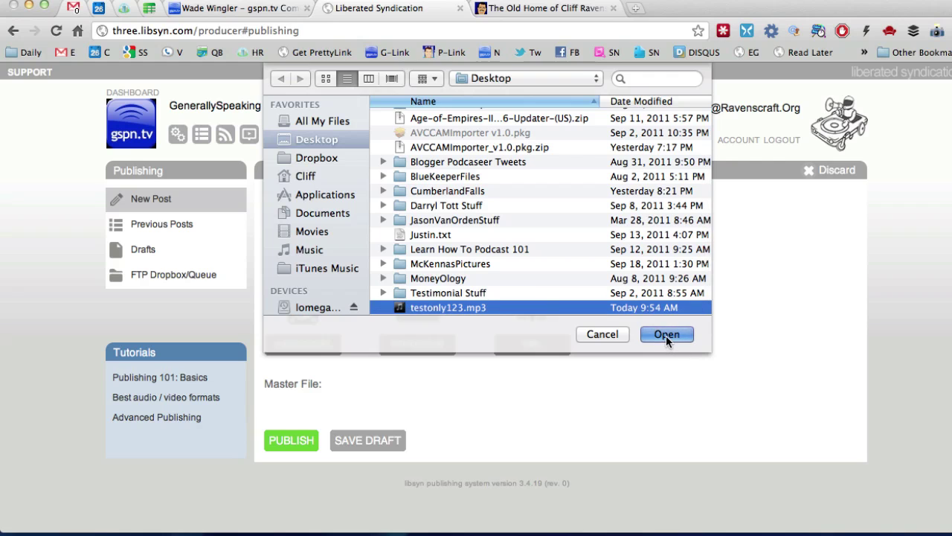
{"action": "left_click", "coordinate": [288, 499]}
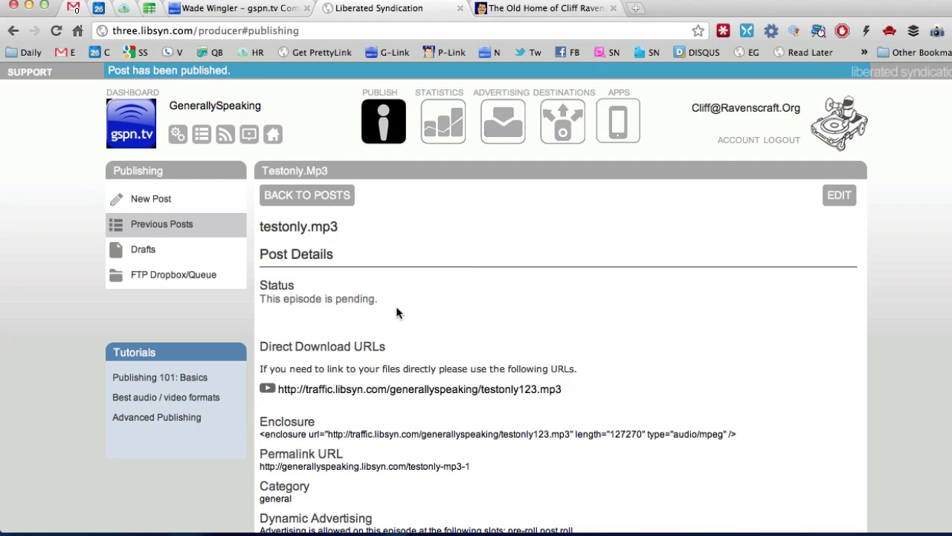
Step: Copy the post's Direct Download Url from its links on the Posts list
{"action": "left_click", "coordinate": [310, 197]}
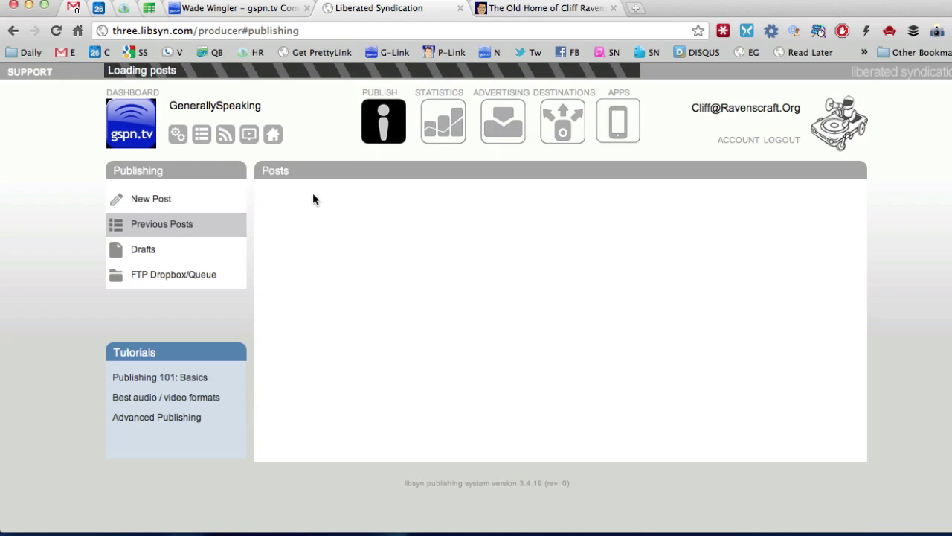
{"action": "left_click", "coordinate": [393, 258]}
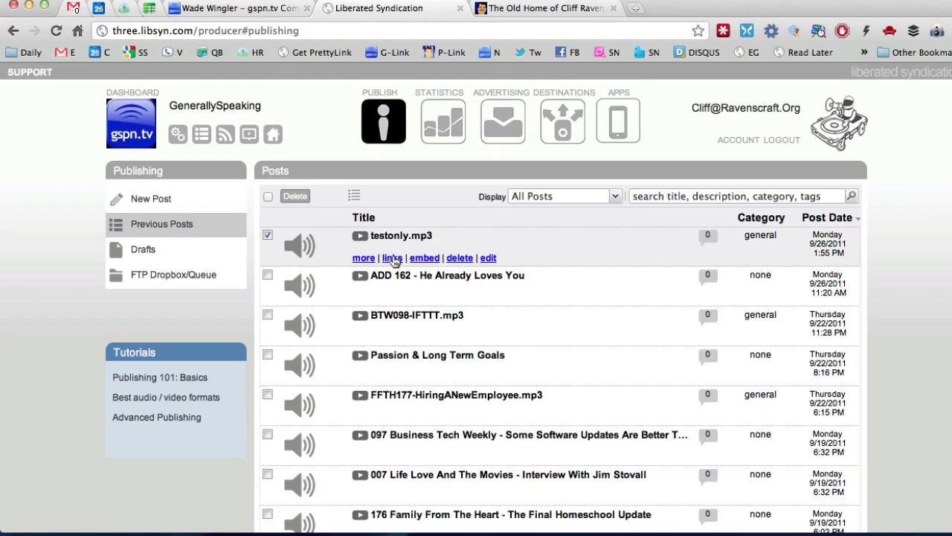
{"action": "left_click", "coordinate": [589, 326]}
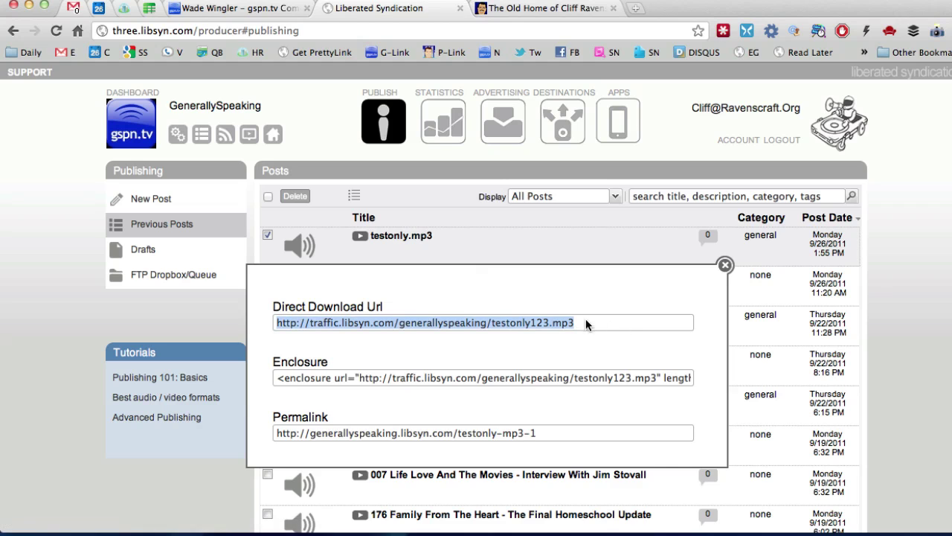
{"action": "right_click", "coordinate": [530, 325]}
{"action": "left_click", "coordinate": [567, 385]}
{"action": "left_click", "coordinate": [550, 8]}
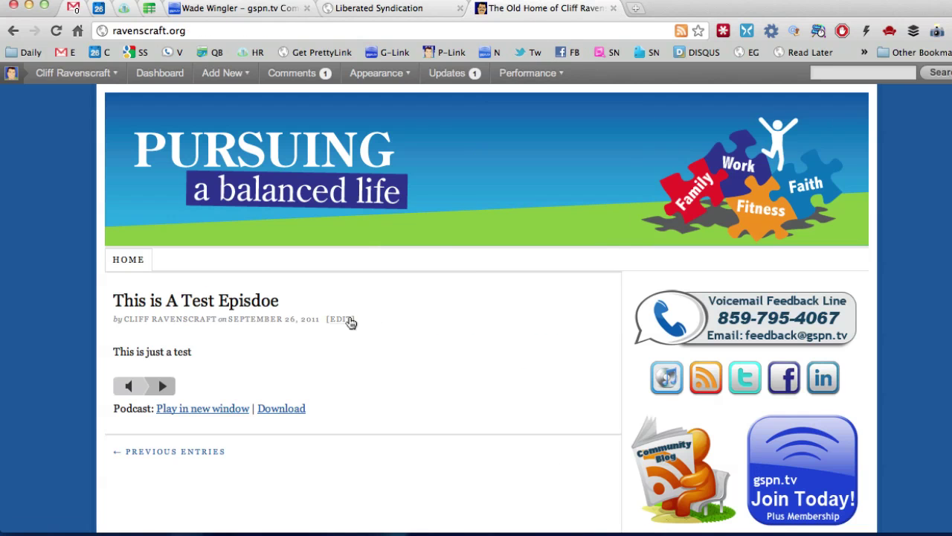
Step: Start a WordPress post titled '000 Please Ignore - This Is Only A TEST' with body 'SHOW NOTES WOULD BE HERE'
{"action": "left_click", "coordinate": [348, 319]}
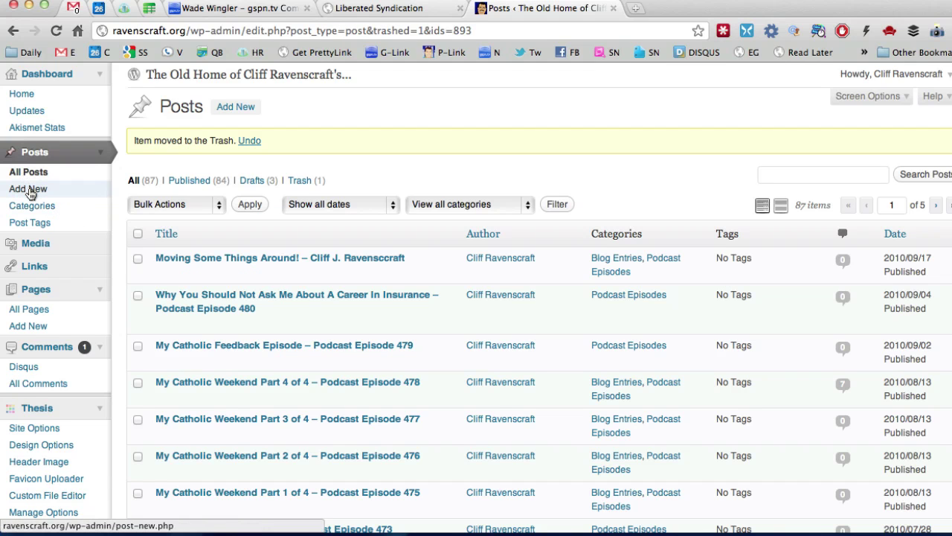
{"action": "left_click", "coordinate": [29, 189]}
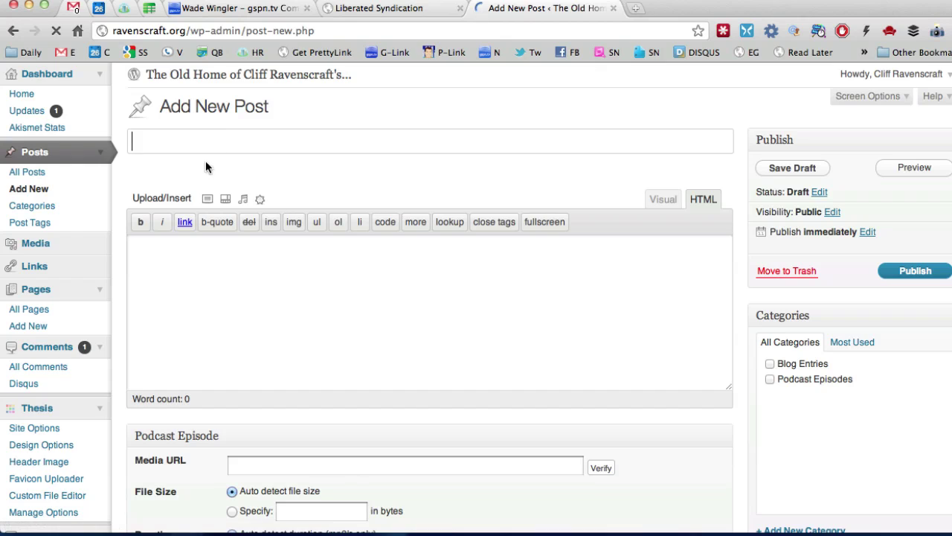
{"action": "type", "text": "000"}
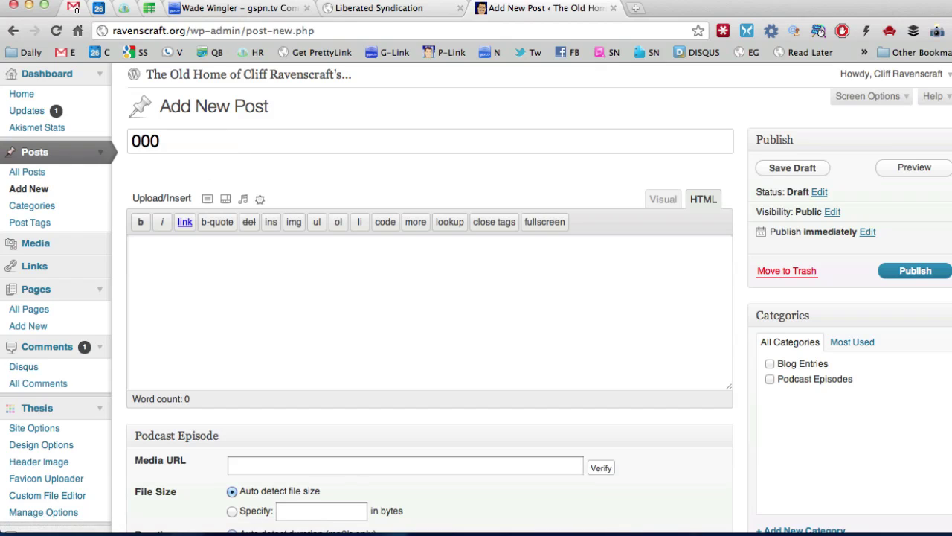
{"action": "type", "text": " Please Ignore - This IS"}
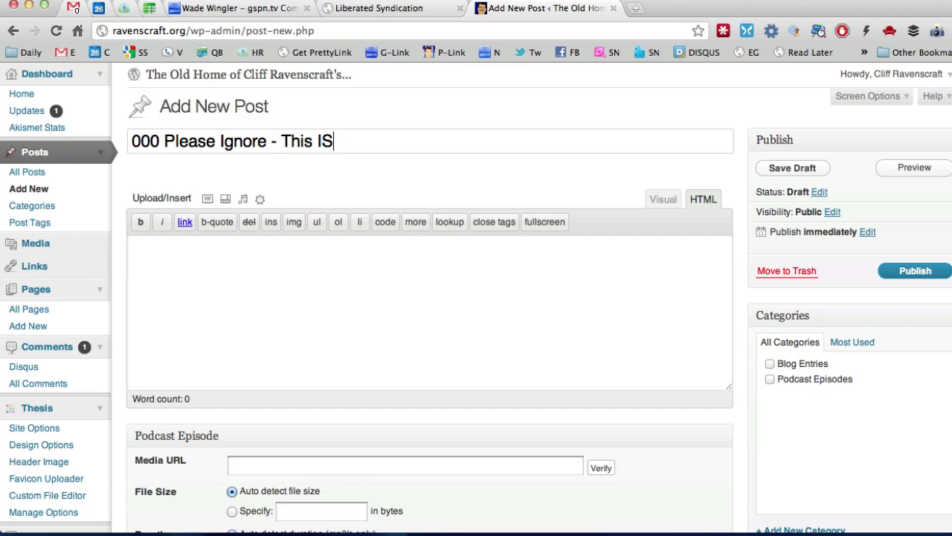
{"action": "key", "text": "BackSpace"}
{"action": "type", "text": "s Only A TEST"}
{"action": "key", "text": "Tab"}
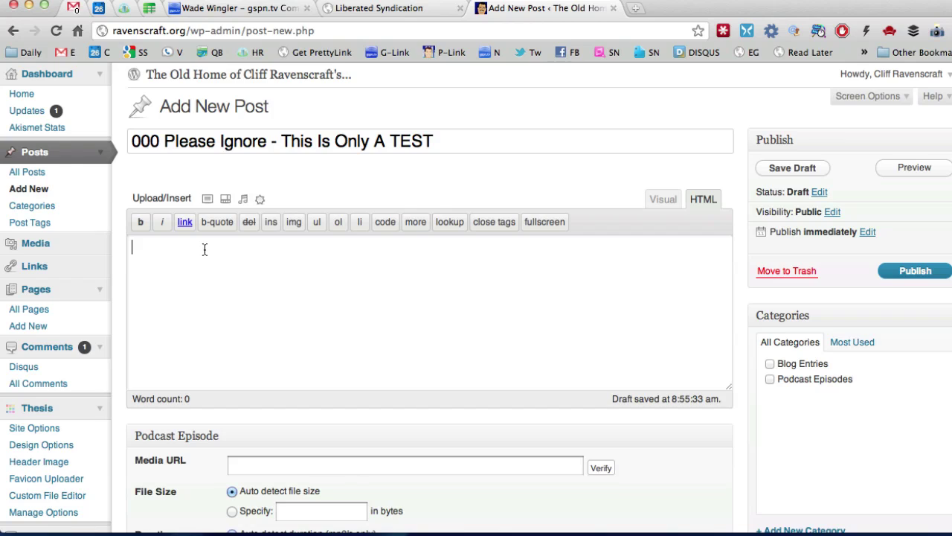
{"action": "type", "text": "SHOW N"}
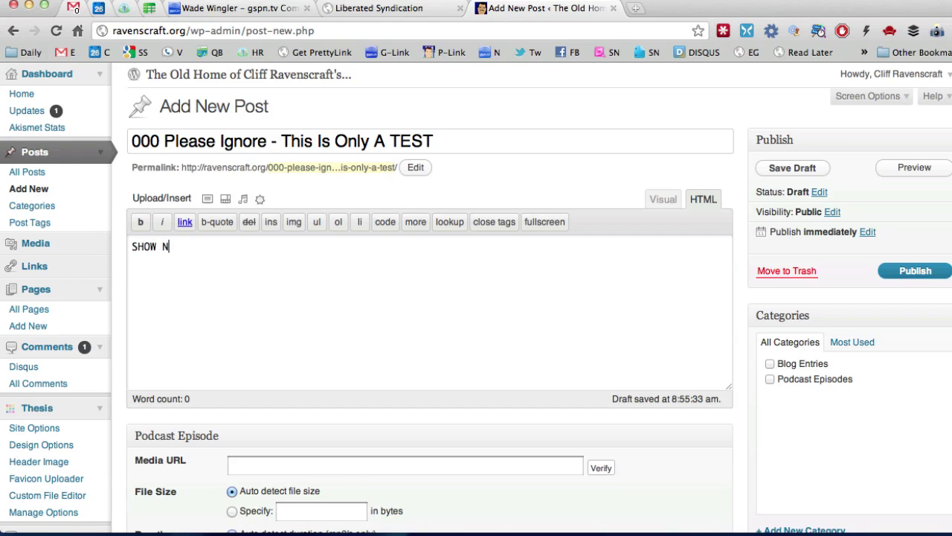
{"action": "type", "text": "OTES WOULD BE "}
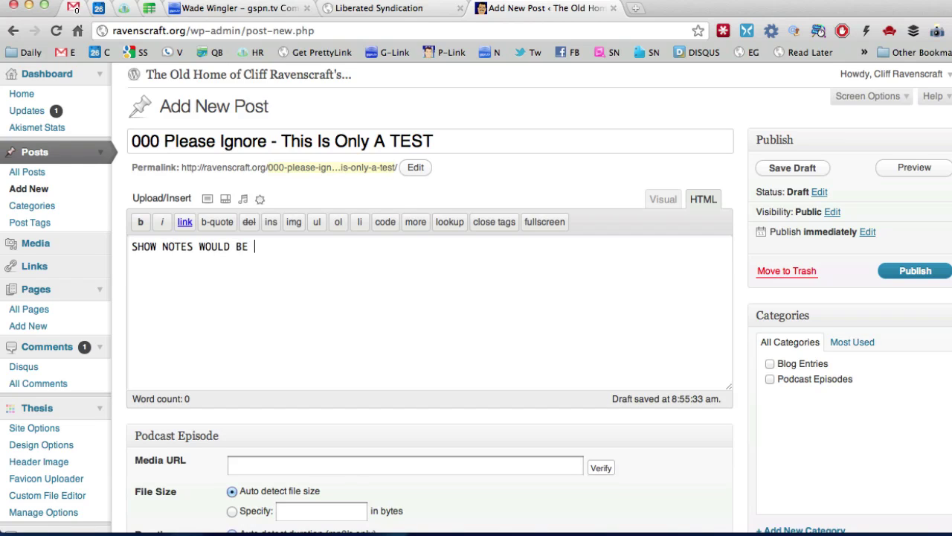
{"action": "type", "text": "HERE"}
Step: Paste and verify the Libsyn Media URL, file under Podcast Episodes, and publish
{"action": "left_click", "coordinate": [260, 470]}
{"action": "key", "text": "super+v"}
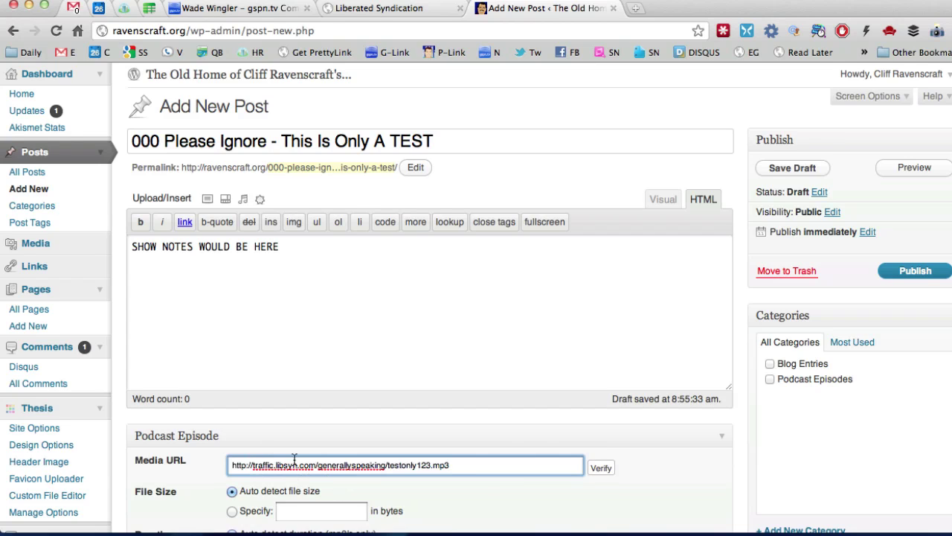
{"action": "left_click", "coordinate": [604, 471]}
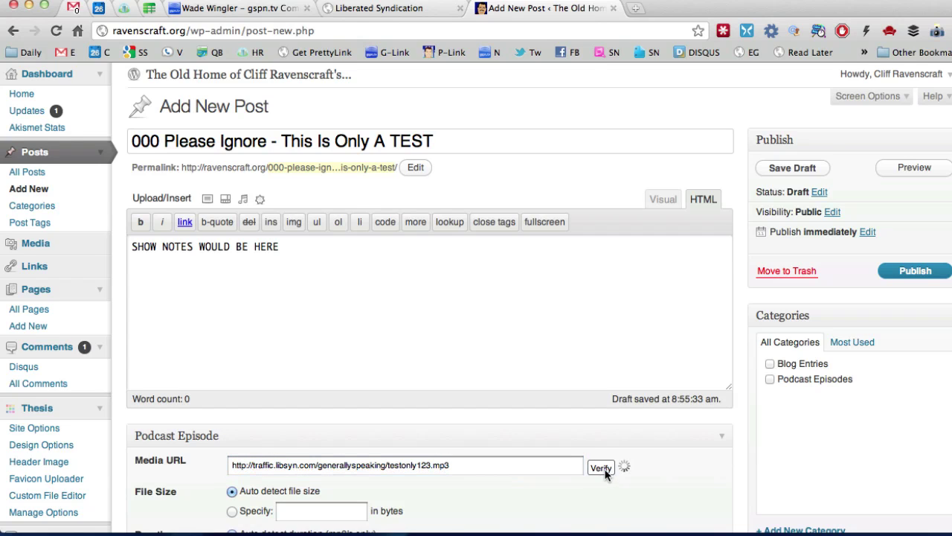
{"action": "left_click", "coordinate": [768, 381]}
{"action": "left_click", "coordinate": [914, 274]}
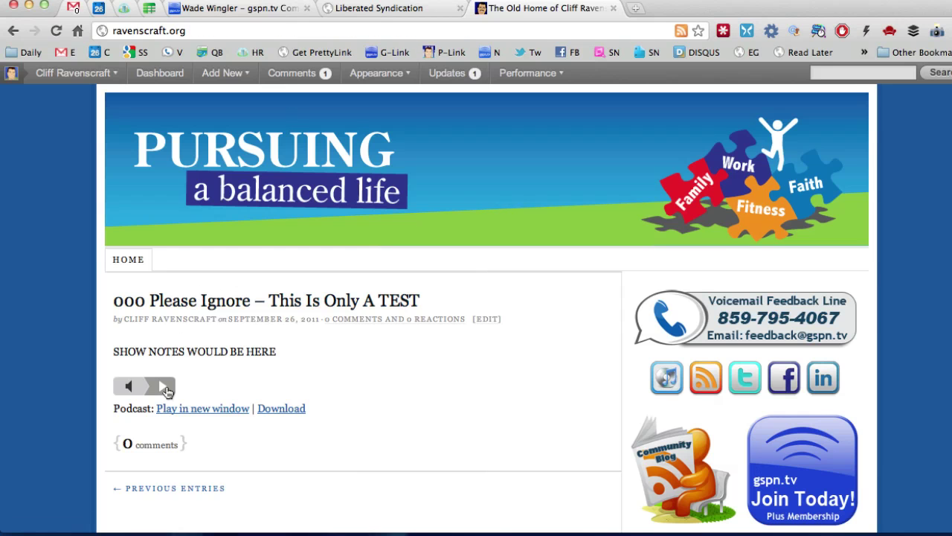
Step: Play the test post's podcast audio in the player on the blog page
{"action": "left_click", "coordinate": [165, 388]}
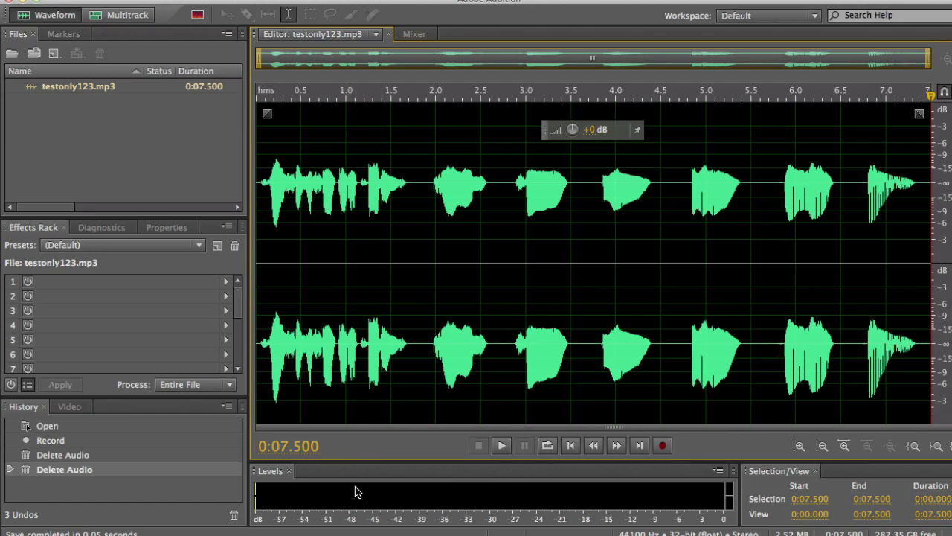
Step: Play back the recording, then delete the audio from about 4.8 to 5.8 seconds
{"action": "left_click", "coordinate": [500, 447]}
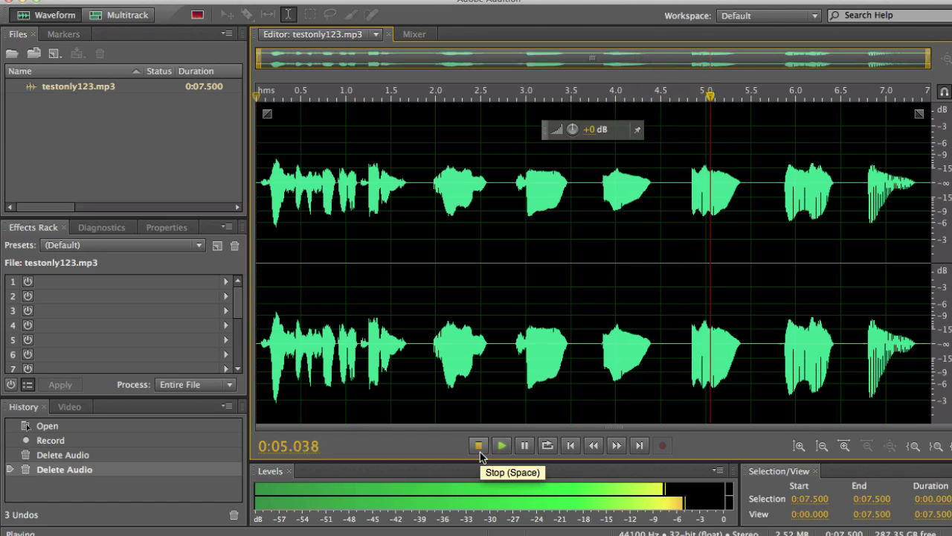
{"action": "left_click", "coordinate": [480, 451]}
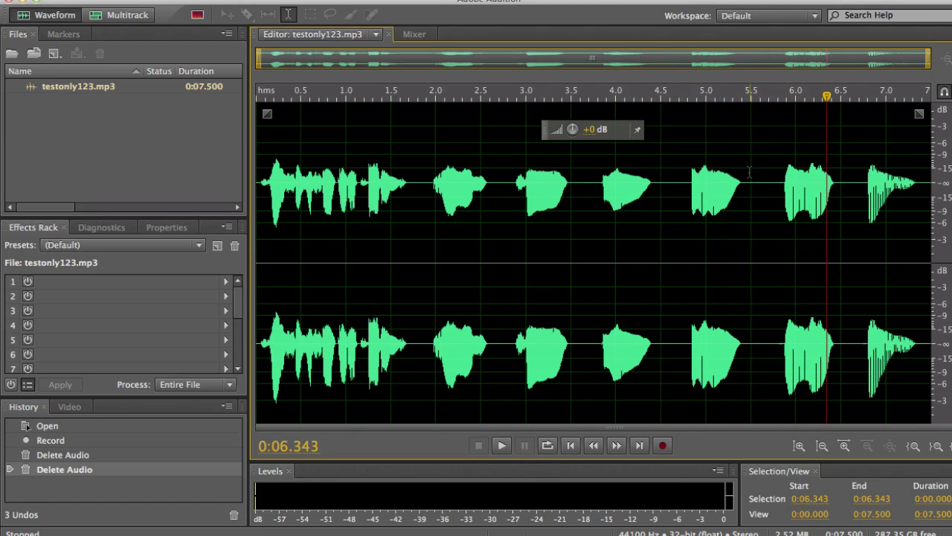
{"action": "left_click_drag", "start_coordinate": [781, 188], "coordinate": [689, 214]}
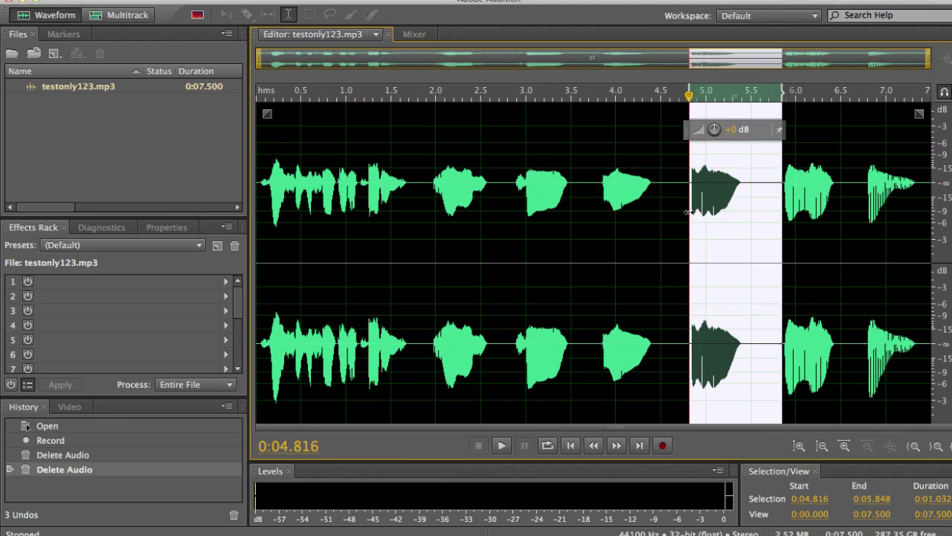
{"action": "key", "text": "Delete"}
Step: Preview the edit from 2 seconds and save the 6.467-second testonly123.mp3
{"action": "left_click", "coordinate": [470, 218]}
{"action": "key", "text": "space"}
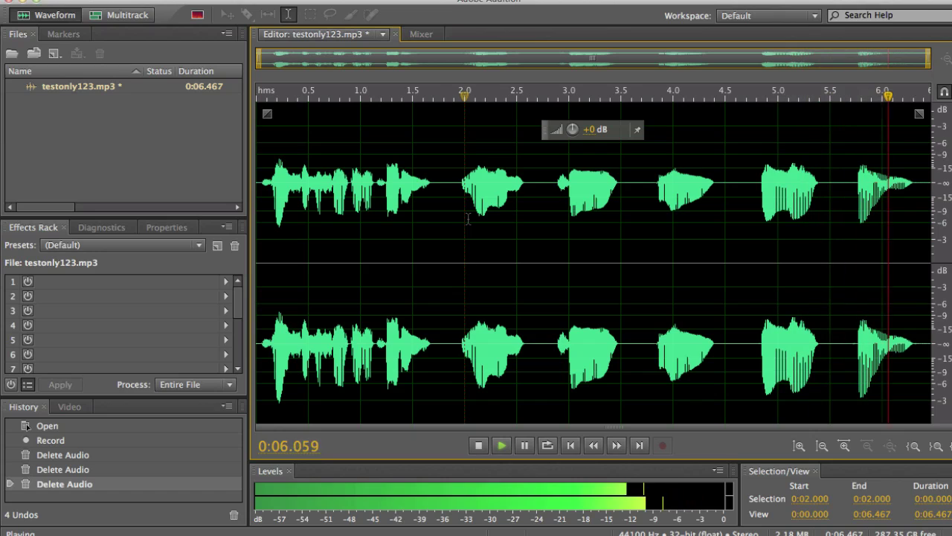
{"action": "left_click", "coordinate": [563, 224]}
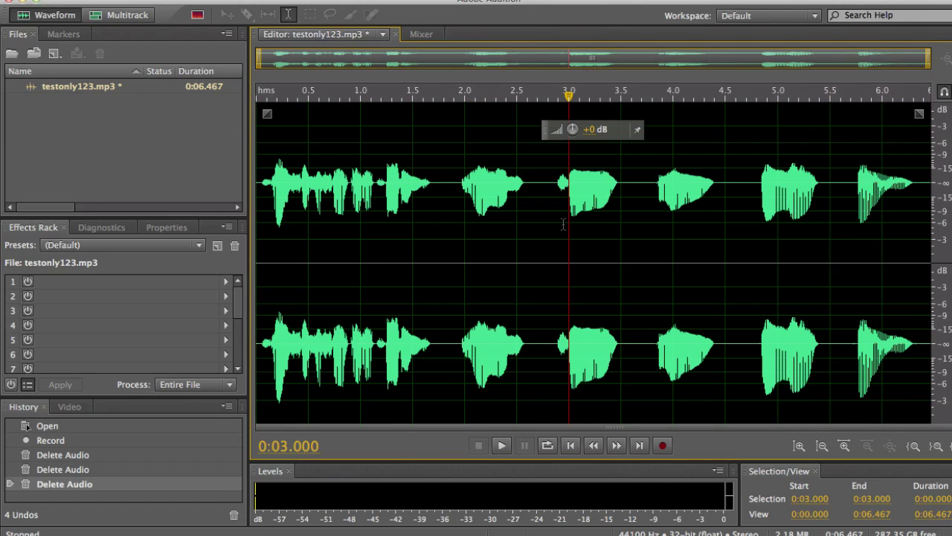
{"action": "key", "text": "super+s"}
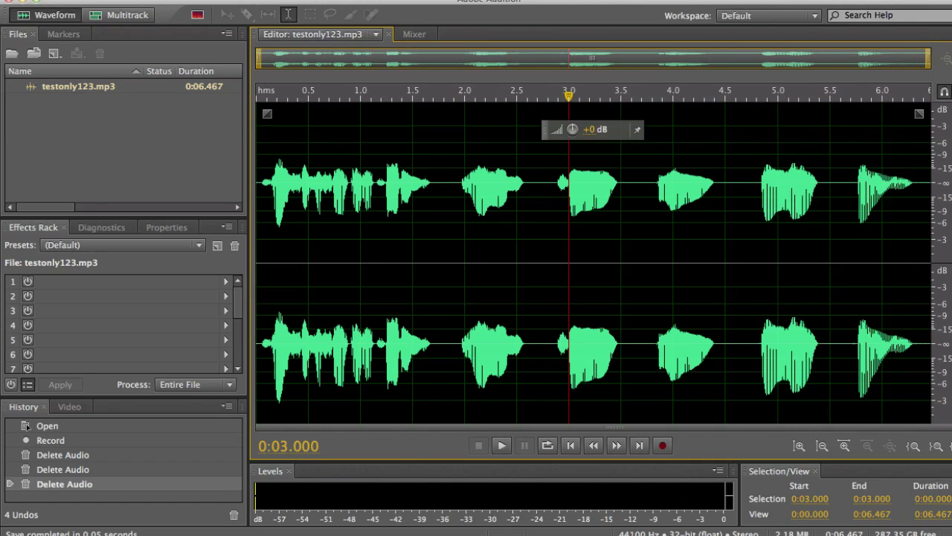
{"action": "left_click", "coordinate": [21, 4]}
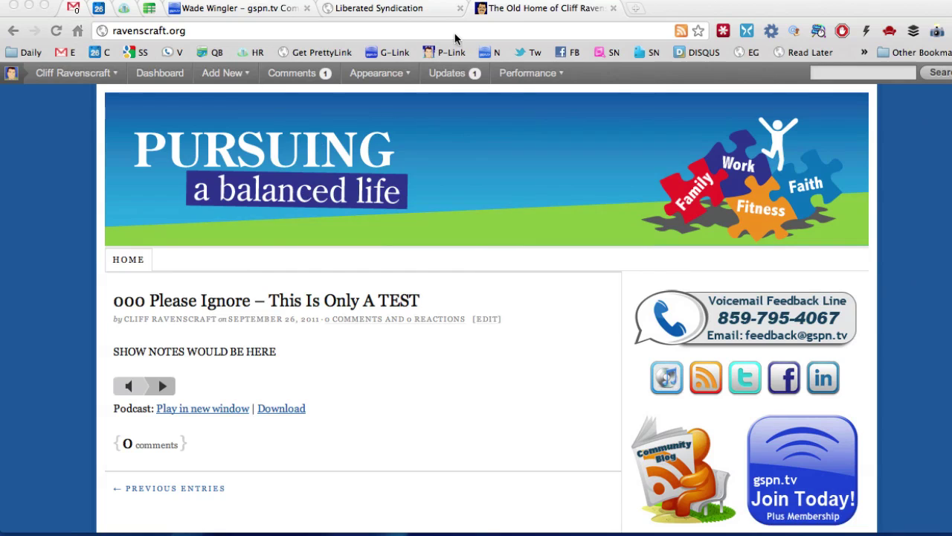
Step: Close the download URL popup in Libsyn and open the testonly.mp3 post for editing
{"action": "left_click", "coordinate": [394, 9]}
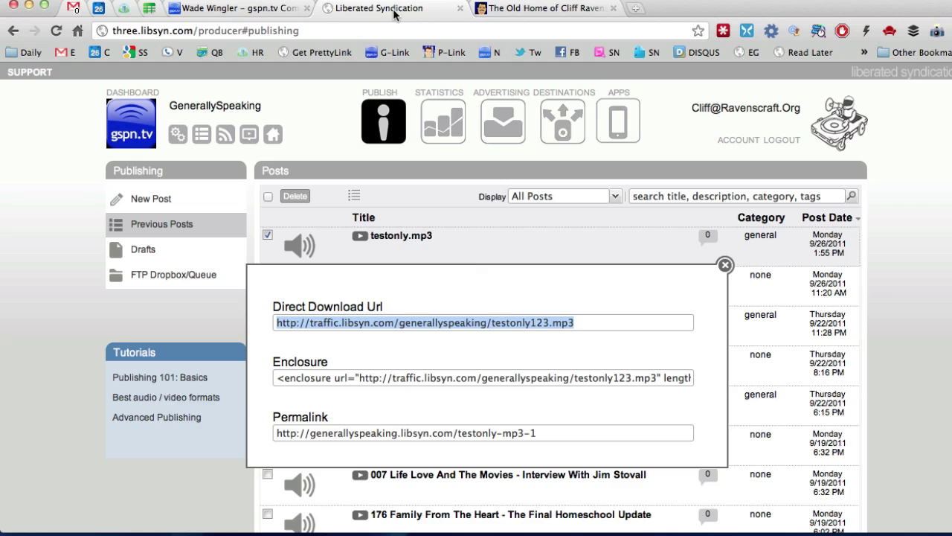
{"action": "left_click", "coordinate": [725, 265]}
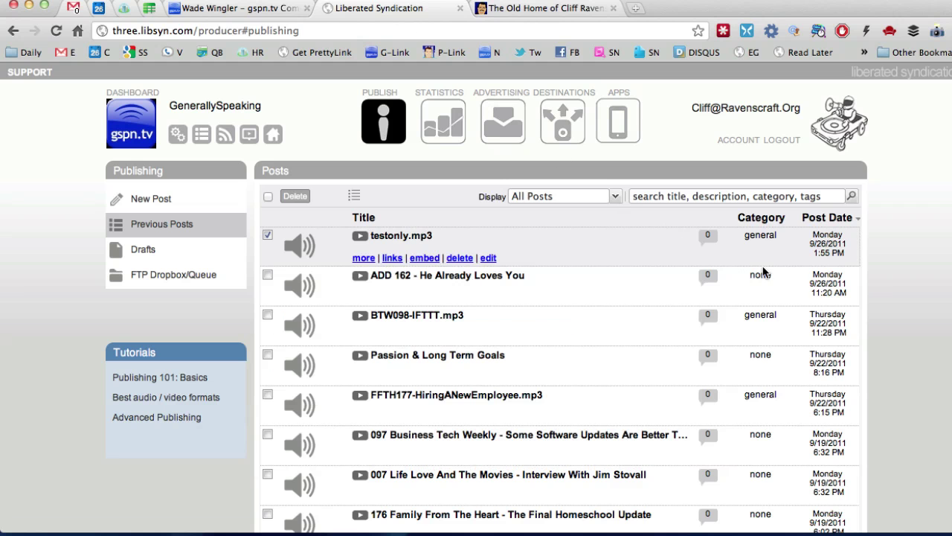
{"action": "mouse_move", "coordinate": [379, 238]}
{"action": "left_click", "coordinate": [488, 258]}
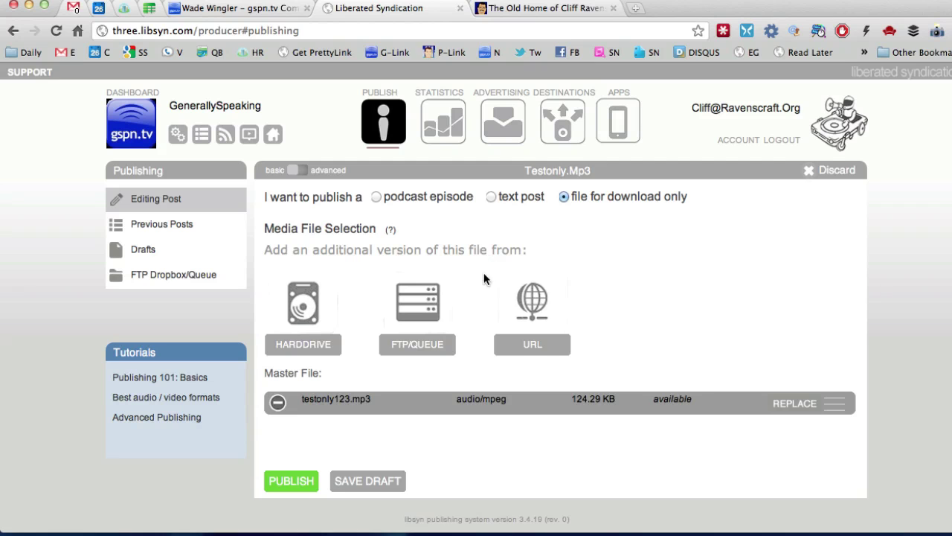
Step: Replace the post's file with the edited testonly123.mp3, republish, and reload the blog page
{"action": "left_click", "coordinate": [302, 321]}
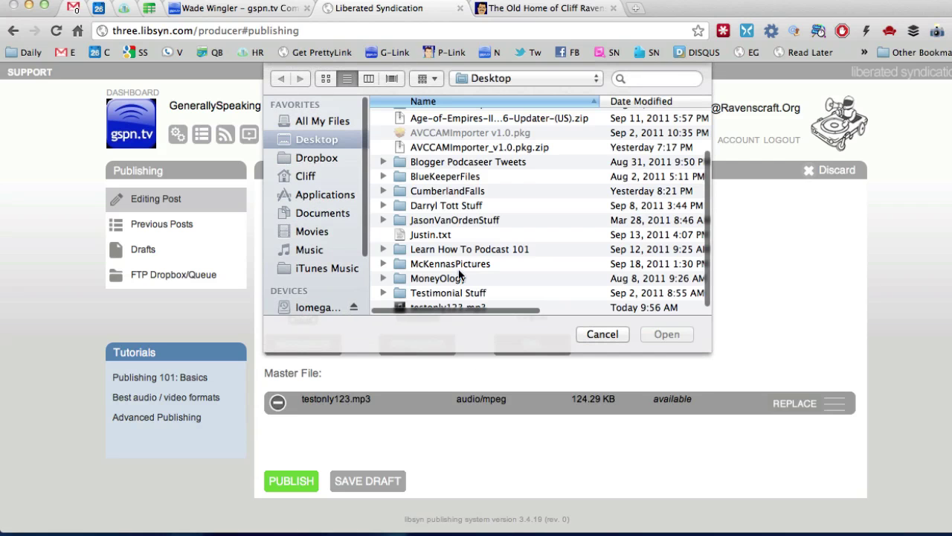
{"action": "scroll", "coordinate": [460, 275], "scroll_direction": "down", "scroll_amount": 2}
{"action": "left_click", "coordinate": [451, 308]}
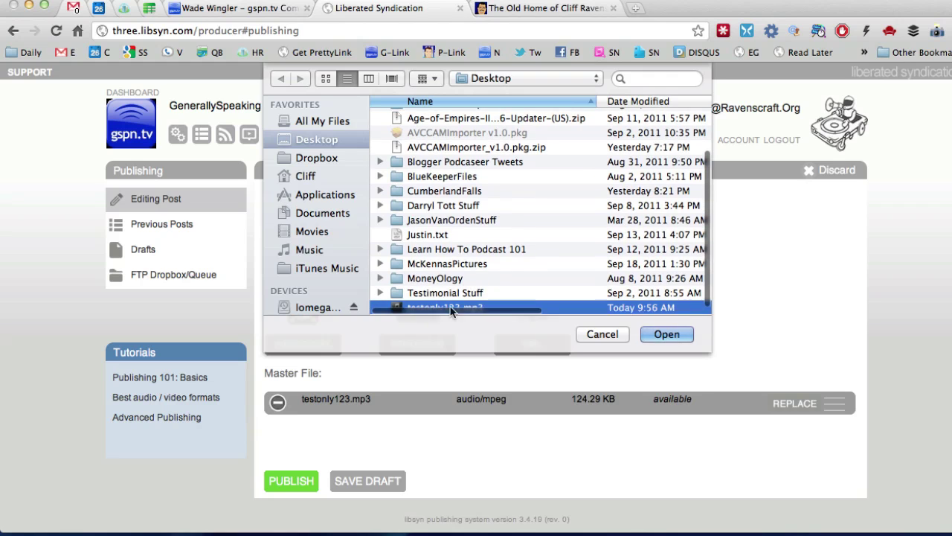
{"action": "left_click", "coordinate": [651, 336]}
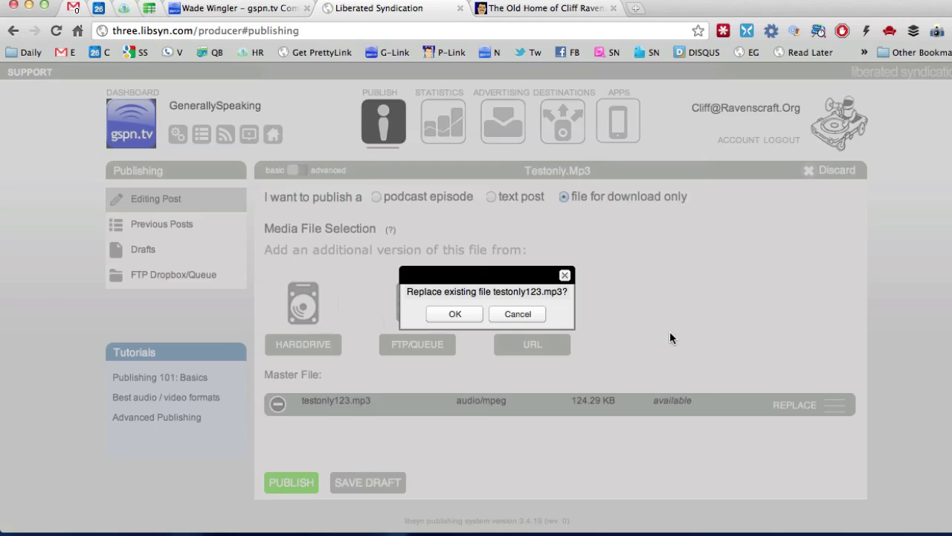
{"action": "left_click", "coordinate": [457, 315]}
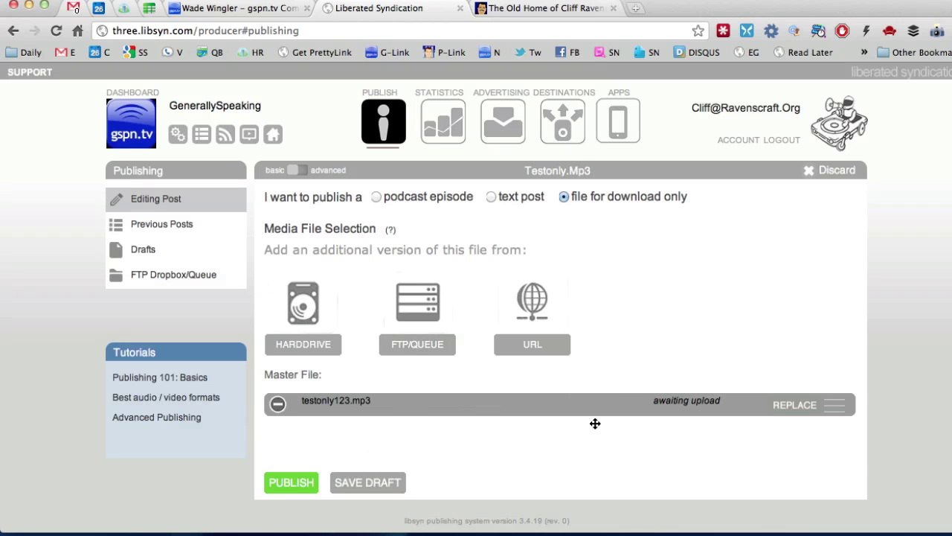
{"action": "left_click", "coordinate": [301, 484]}
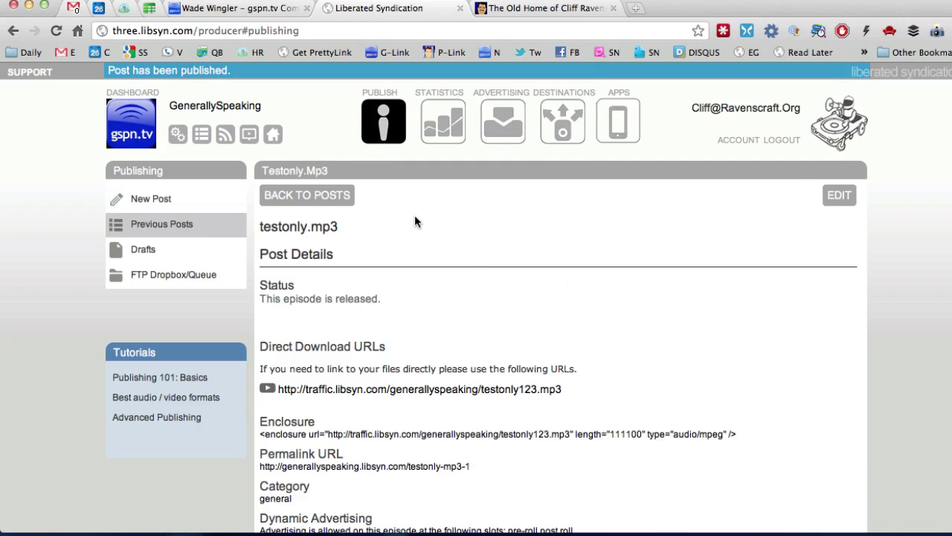
{"action": "left_click", "coordinate": [541, 8]}
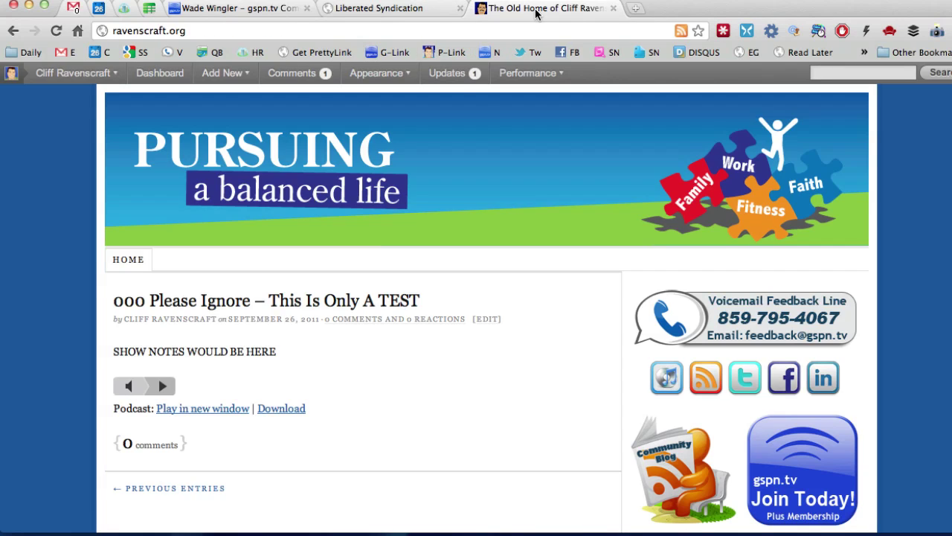
{"action": "left_click", "coordinate": [56, 31]}
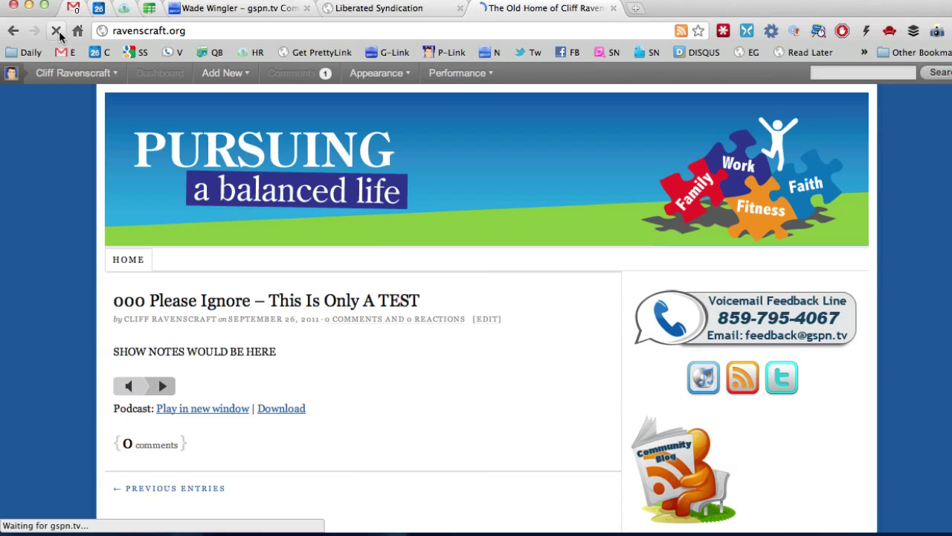
{"action": "left_click", "coordinate": [163, 386]}
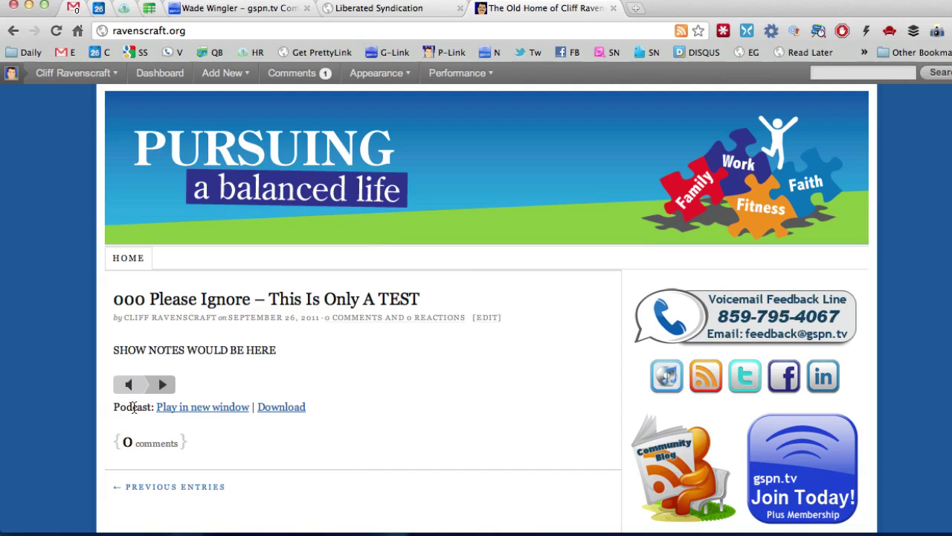
Step: Move the old test post to Trash and begin a new post titled '000 TEST ONLY - MY EPISODE - REPUBLISHED'
{"action": "left_click", "coordinate": [488, 318]}
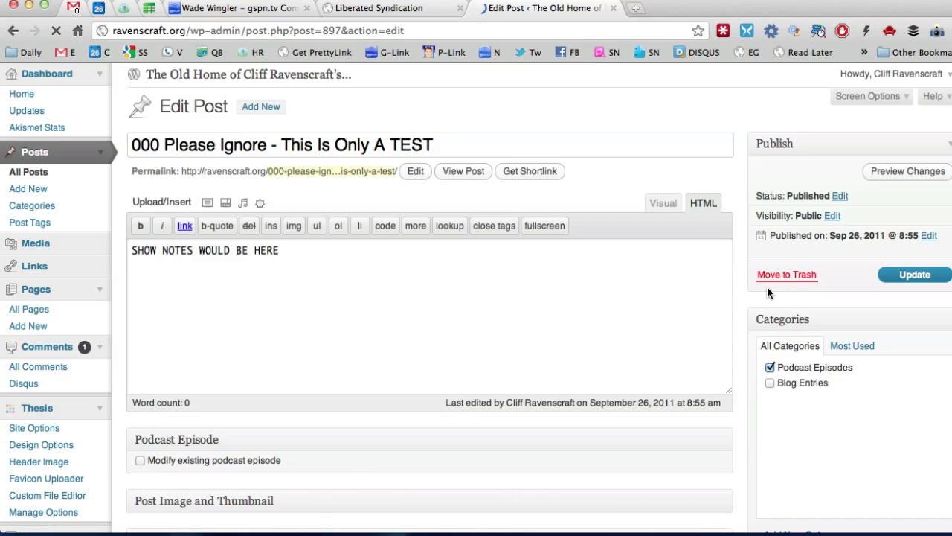
{"action": "left_click", "coordinate": [791, 277]}
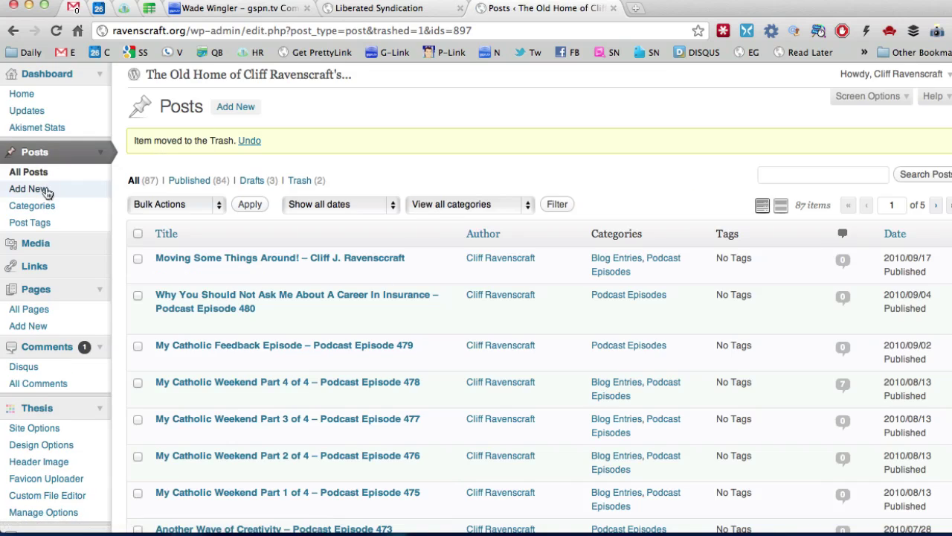
{"action": "left_click", "coordinate": [35, 186]}
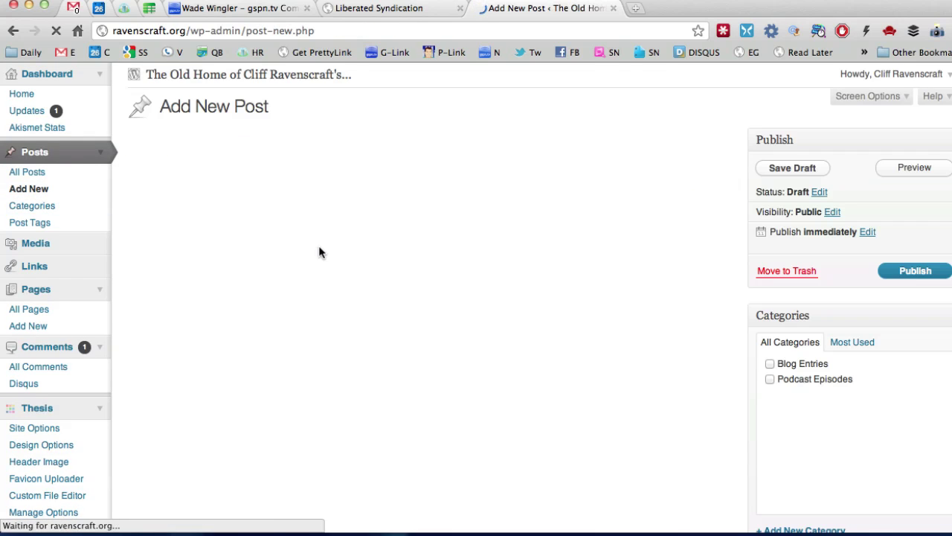
{"action": "type", "text": "000"}
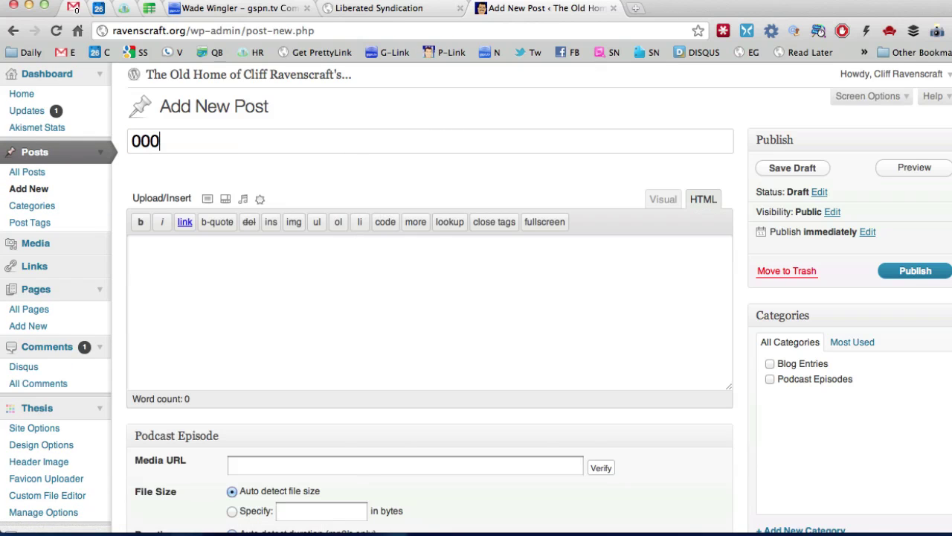
{"action": "type", "text": " TEST ONLY -"}
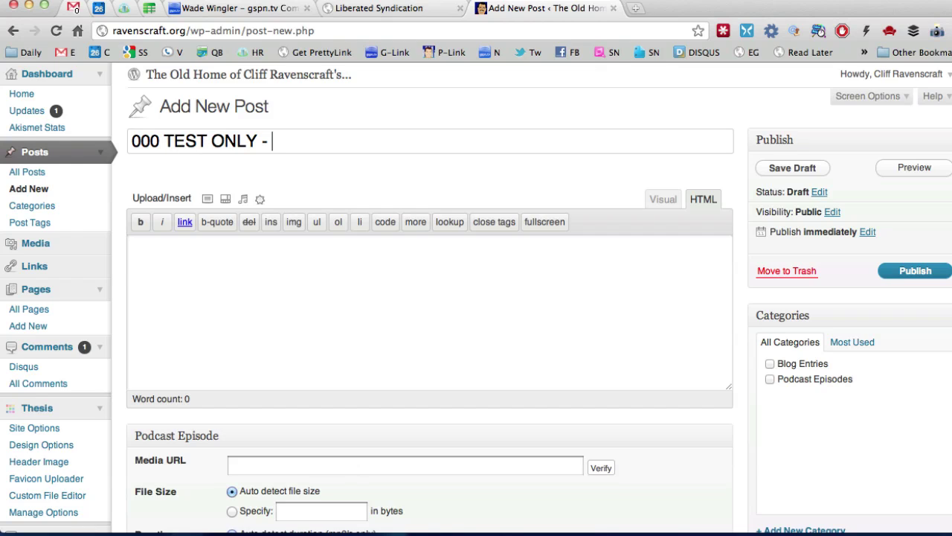
{"action": "type", "text": " MY EPISODE - R"}
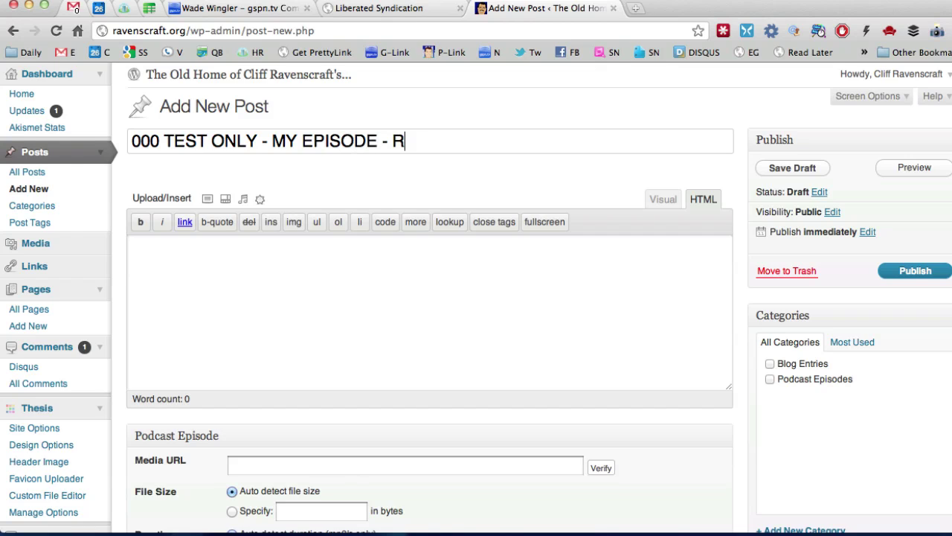
{"action": "type", "text": "EPUBLISHED"}
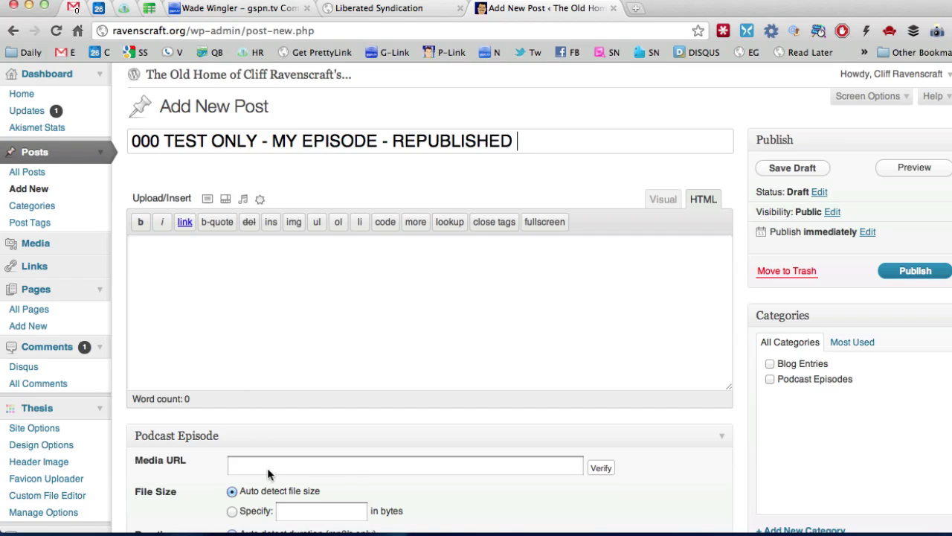
Step: Paste the Libsyn testonly123.mp3 Media URL, add body text 'RWKAK', tick Podcast Episodes, and verify
{"action": "left_click", "coordinate": [332, 460]}
{"action": "type", "text": "http://traffic.libsyn.com/generallyspeaking/testonly123.mp3"}
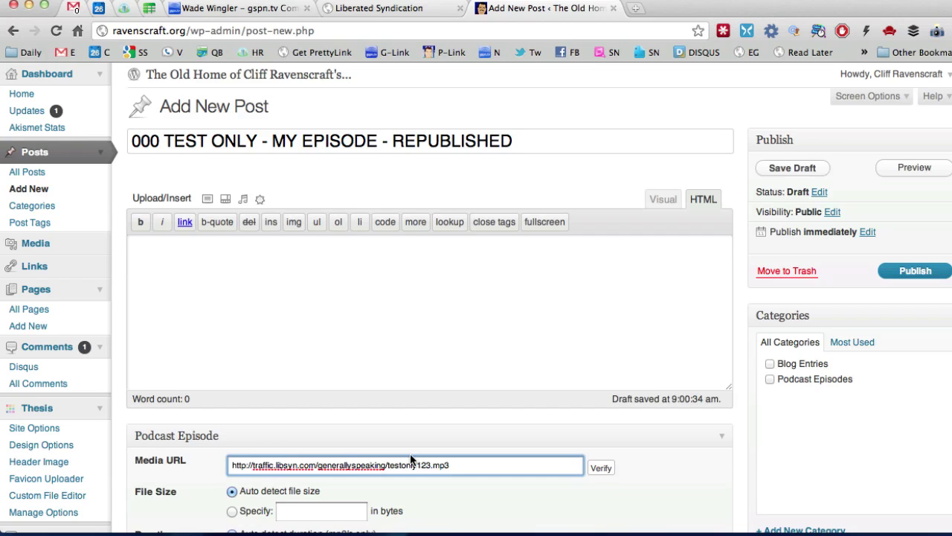
{"action": "left_click", "coordinate": [360, 315]}
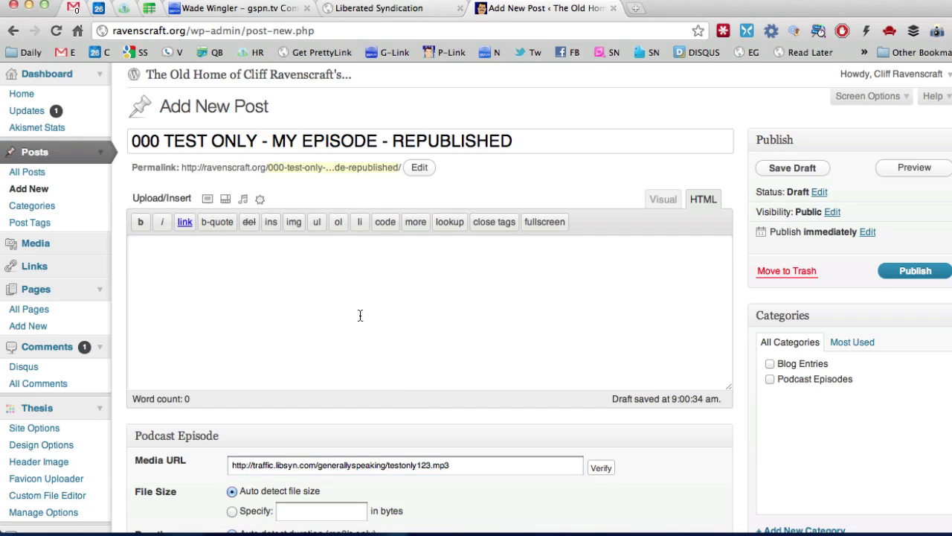
{"action": "type", "text": "RWKAK"}
{"action": "left_click", "coordinate": [770, 380]}
{"action": "left_click", "coordinate": [600, 468]}
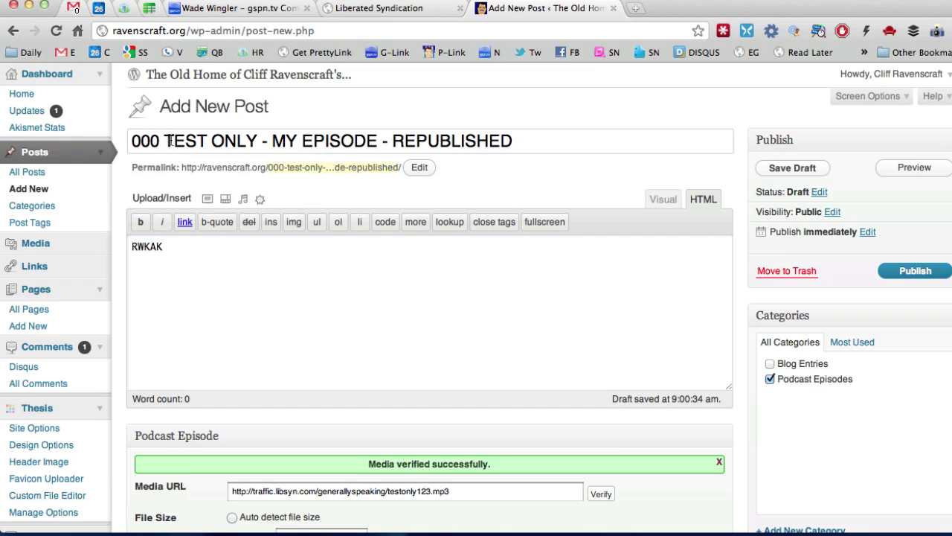
Step: Change the title prefix from 000 to 125 and publish the post
{"action": "left_click_drag", "start_coordinate": [159, 138], "coordinate": [90, 138]}
{"action": "type", "text": "125"}
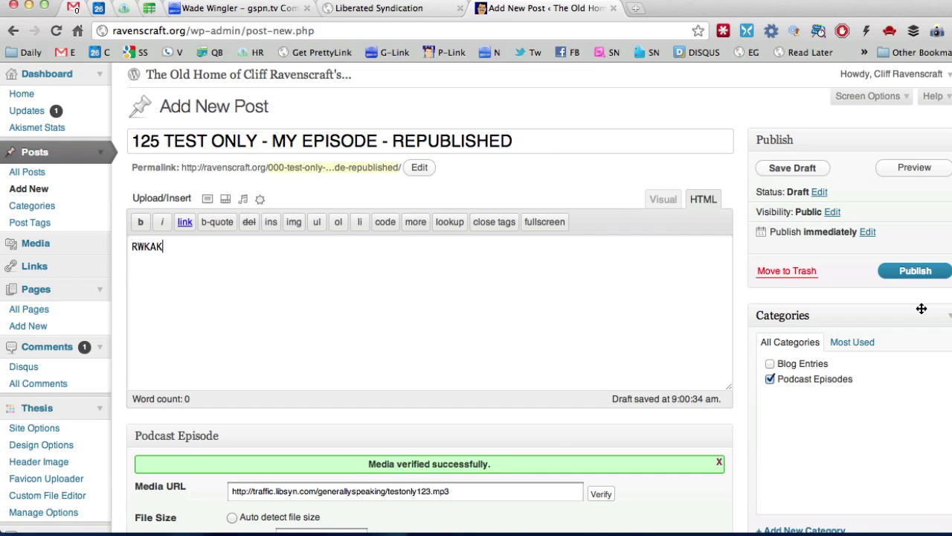
{"action": "left_click", "coordinate": [915, 271]}
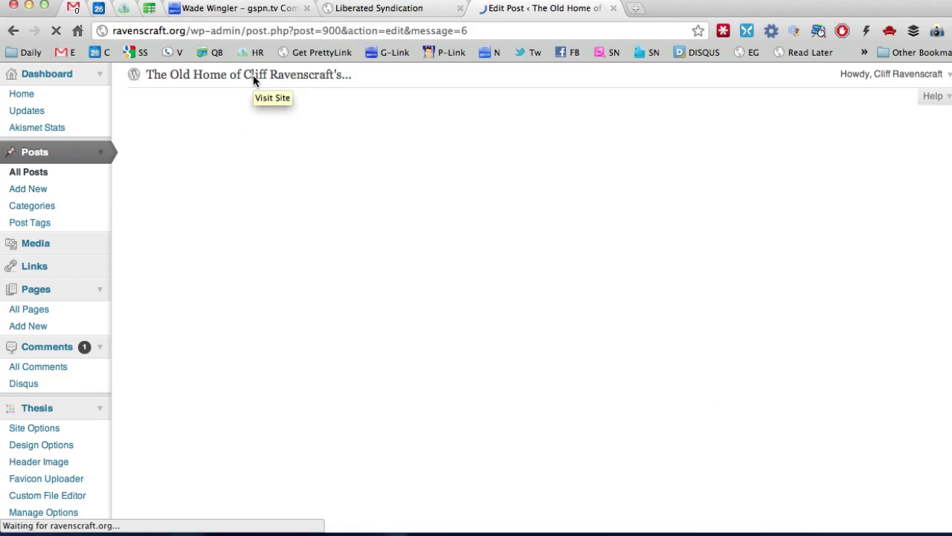
Step: View the blog home page, then go from the Libsyn Dashboard to Previous Posts
{"action": "left_click", "coordinate": [253, 77]}
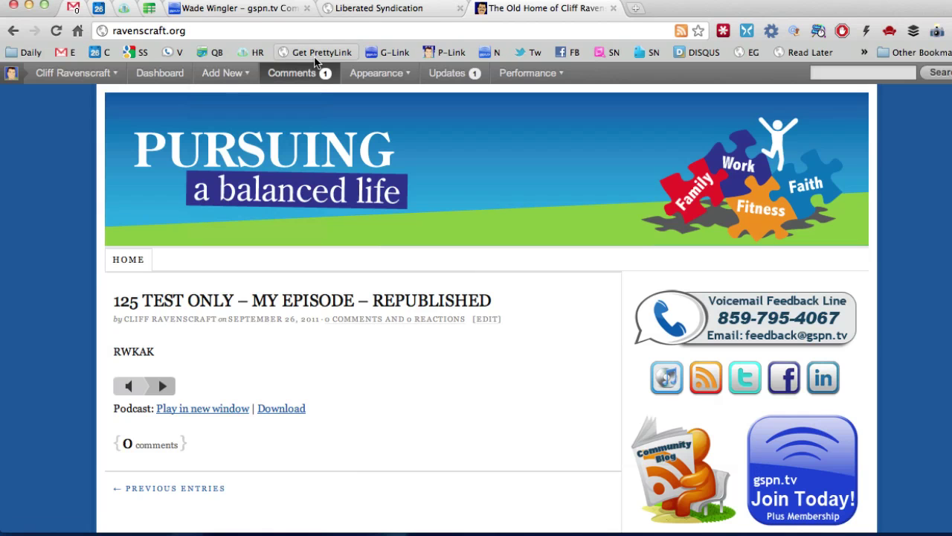
{"action": "left_click", "coordinate": [402, 11]}
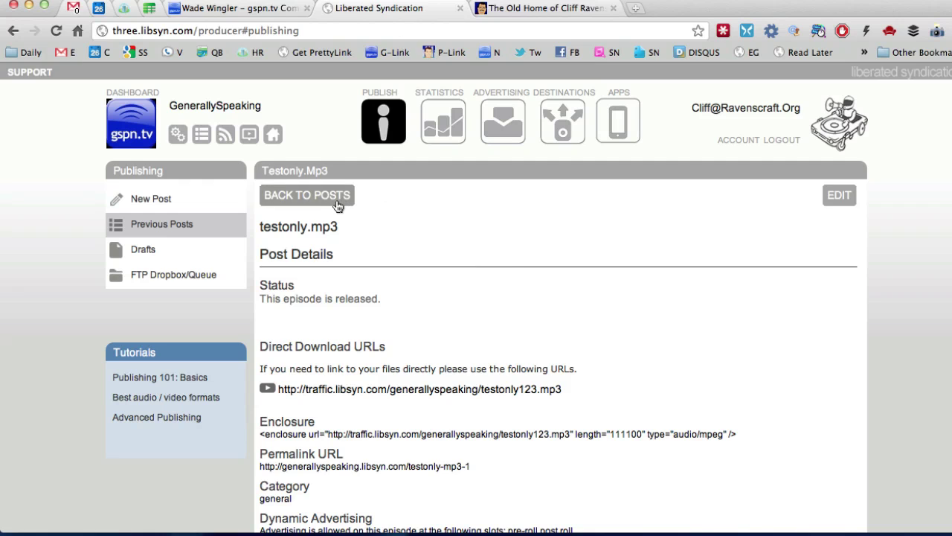
{"action": "left_click", "coordinate": [305, 198]}
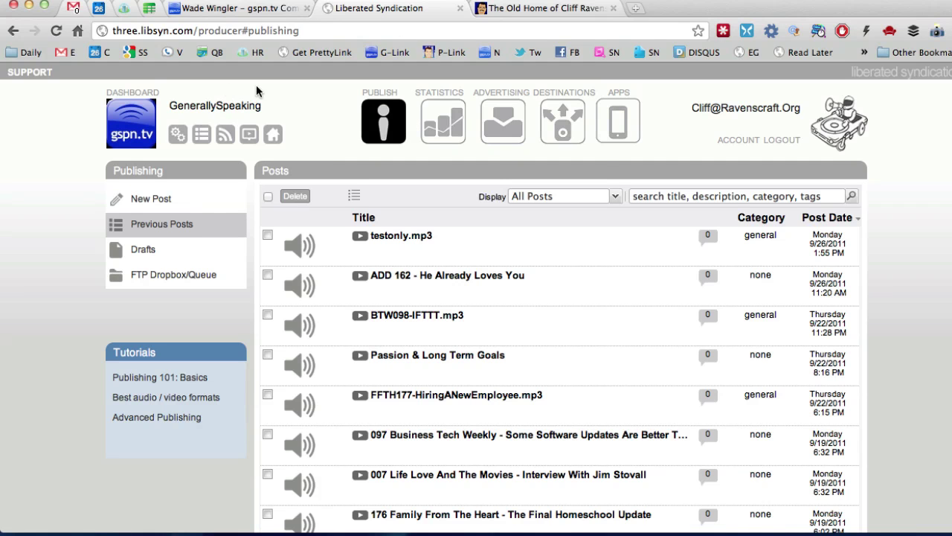
{"action": "left_click", "coordinate": [141, 95]}
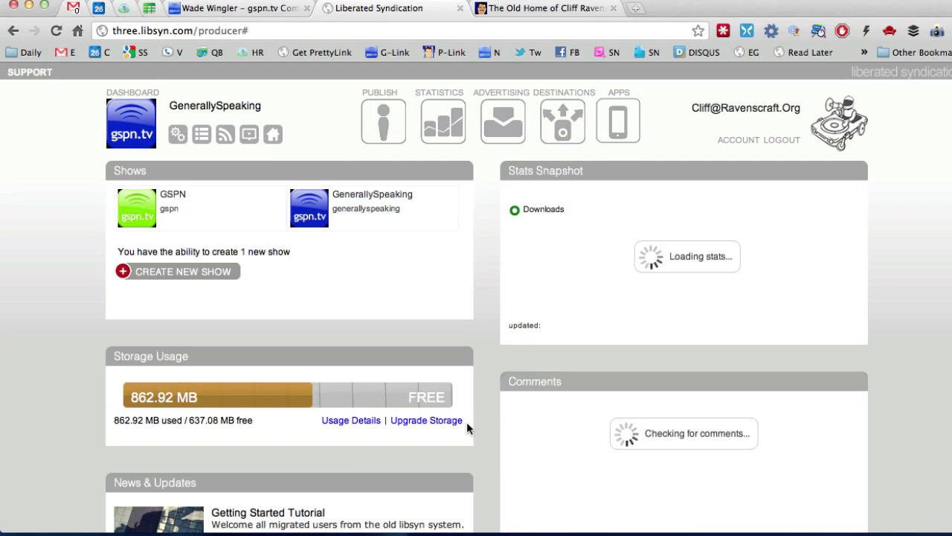
{"action": "left_click", "coordinate": [385, 127]}
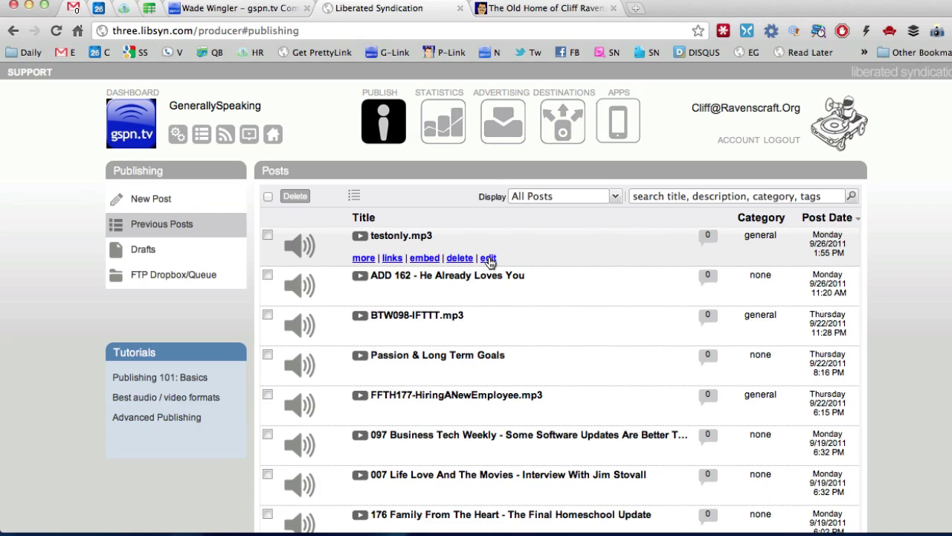
Step: Swap the testonly.mp3 post's file for the edited testonly123.mp3 (108.5 KB) and republish
{"action": "left_click", "coordinate": [489, 259]}
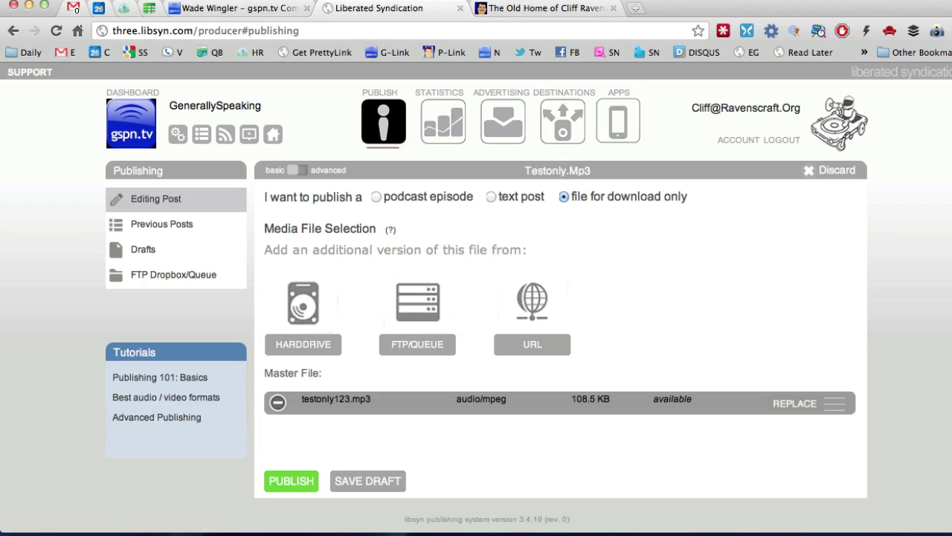
{"action": "left_click", "coordinate": [312, 343]}
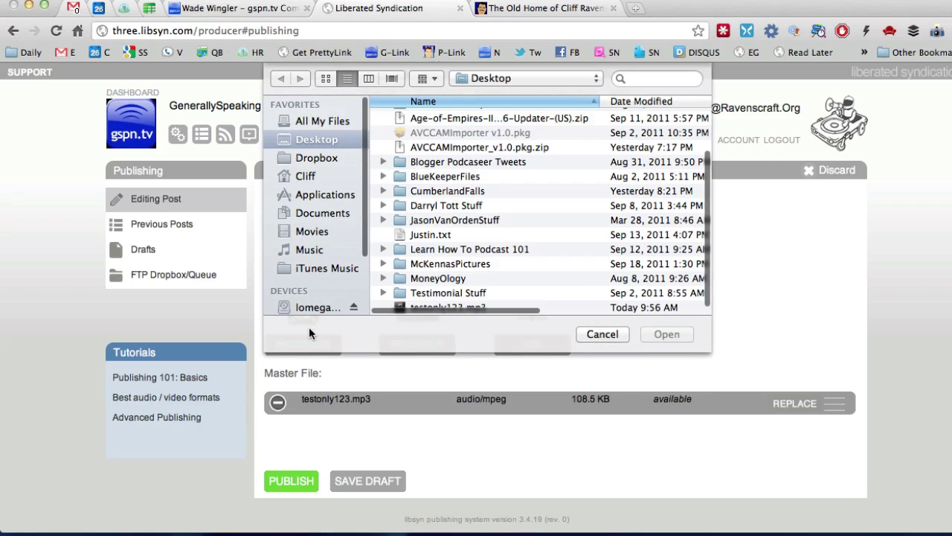
{"action": "scroll", "coordinate": [441, 288], "scroll_direction": "down", "scroll_amount": 2}
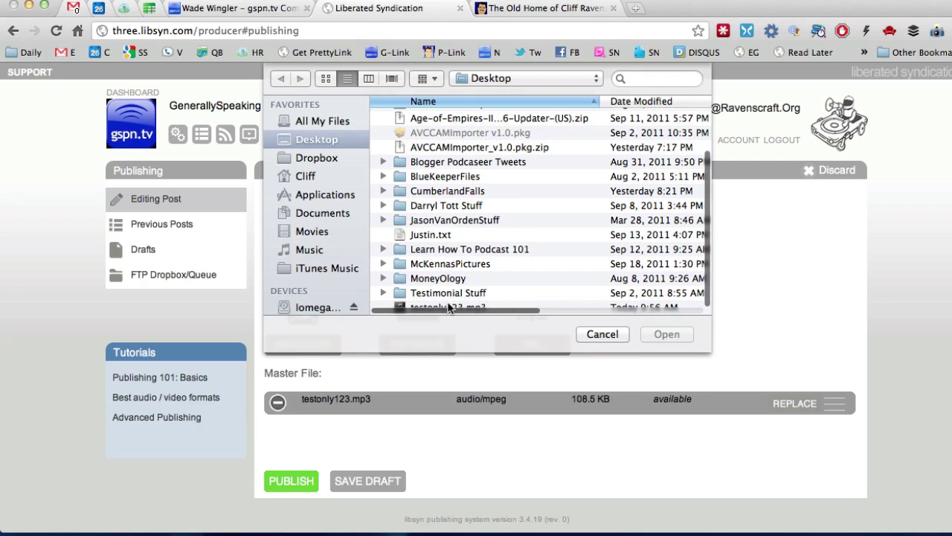
{"action": "left_click", "coordinate": [452, 307]}
{"action": "left_click", "coordinate": [668, 334]}
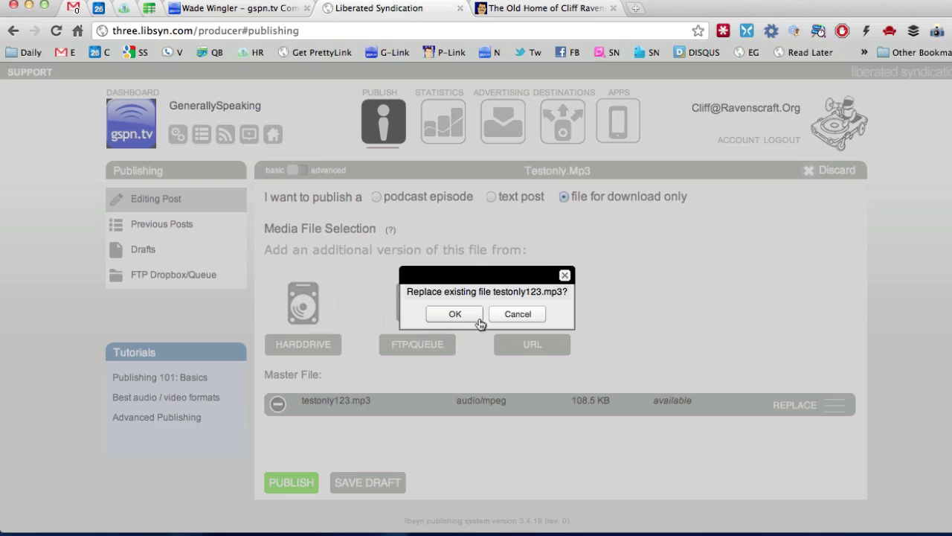
{"action": "left_click", "coordinate": [451, 322]}
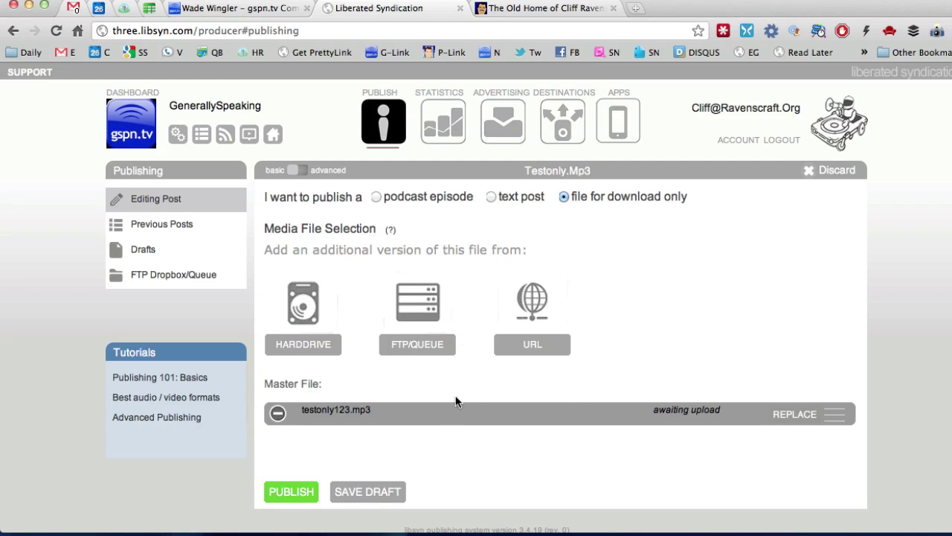
{"action": "left_click", "coordinate": [292, 492]}
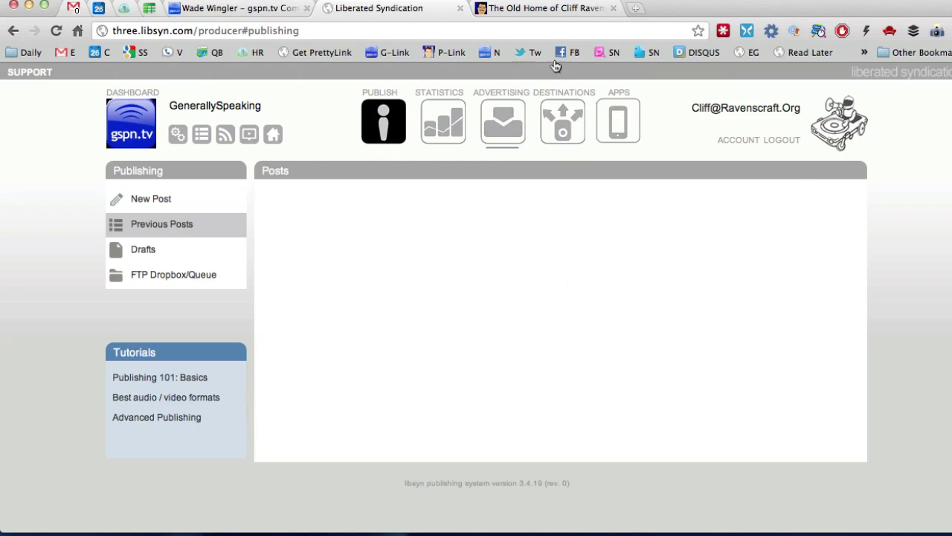
Step: Play the episode in the audio player of the ravenscraft.org '125 TEST ONLY' post
{"action": "left_click", "coordinate": [551, 10]}
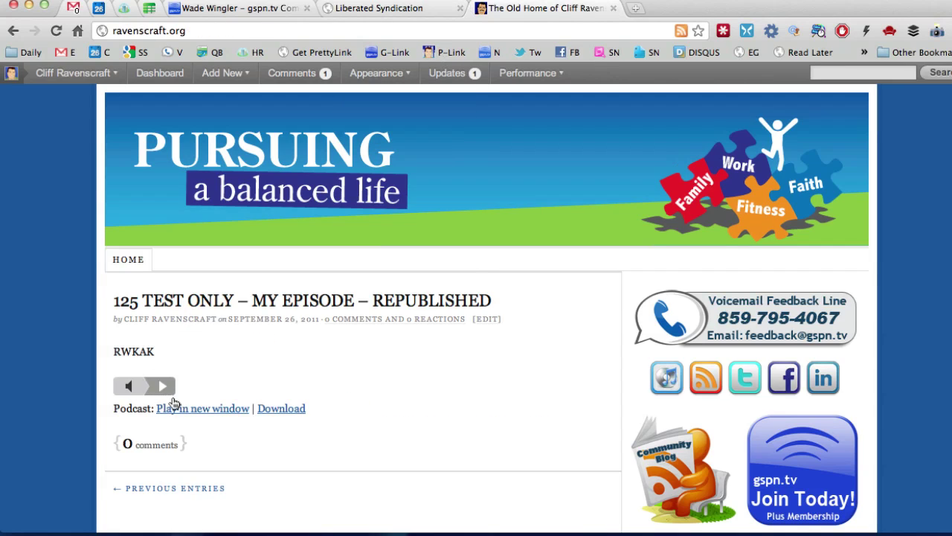
{"action": "left_click", "coordinate": [163, 387]}
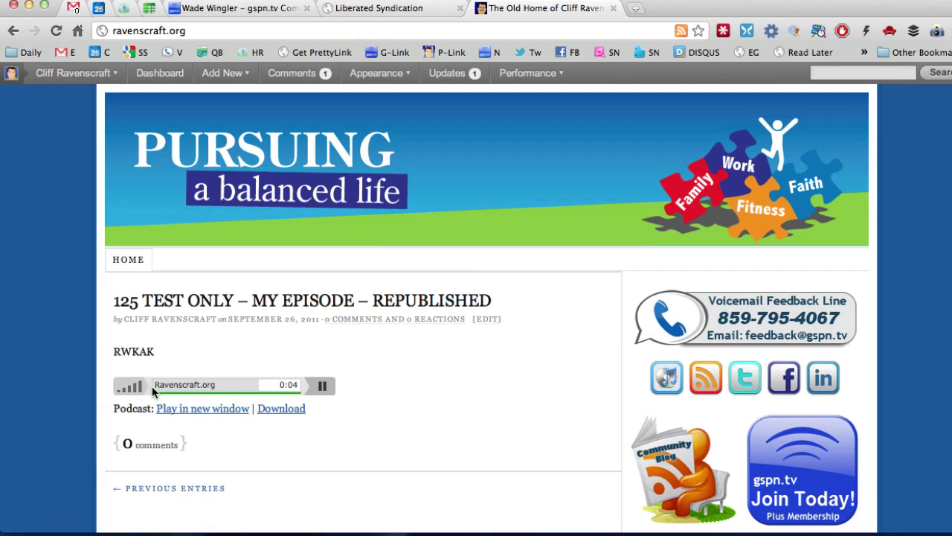
Step: Stop the blog playback and preview testonly123.mp3 from the start in Audition
{"action": "left_click", "coordinate": [325, 388]}
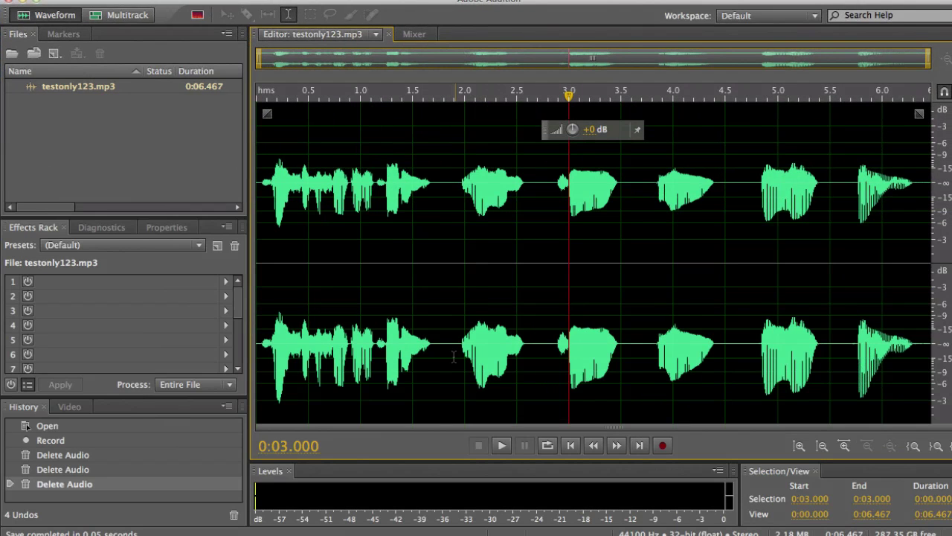
{"action": "left_click", "coordinate": [262, 184]}
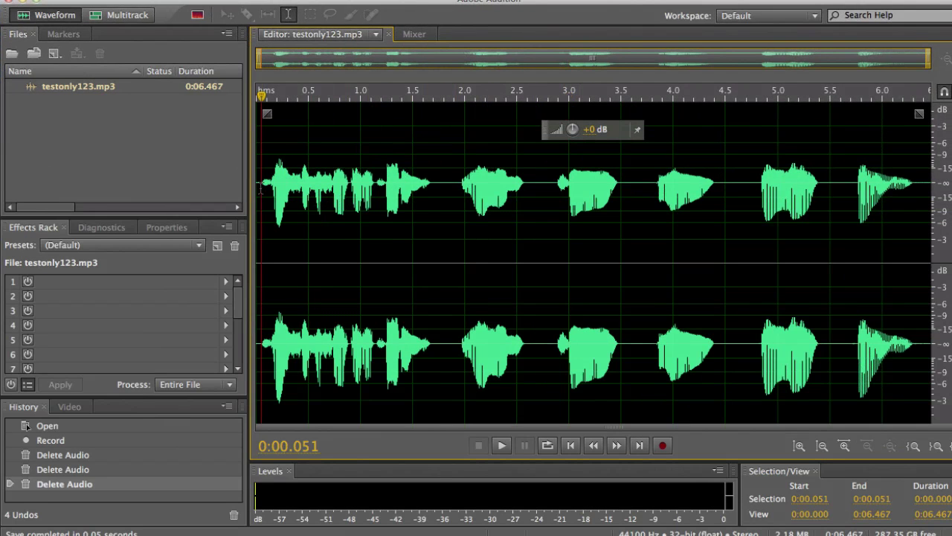
{"action": "key", "text": "space"}
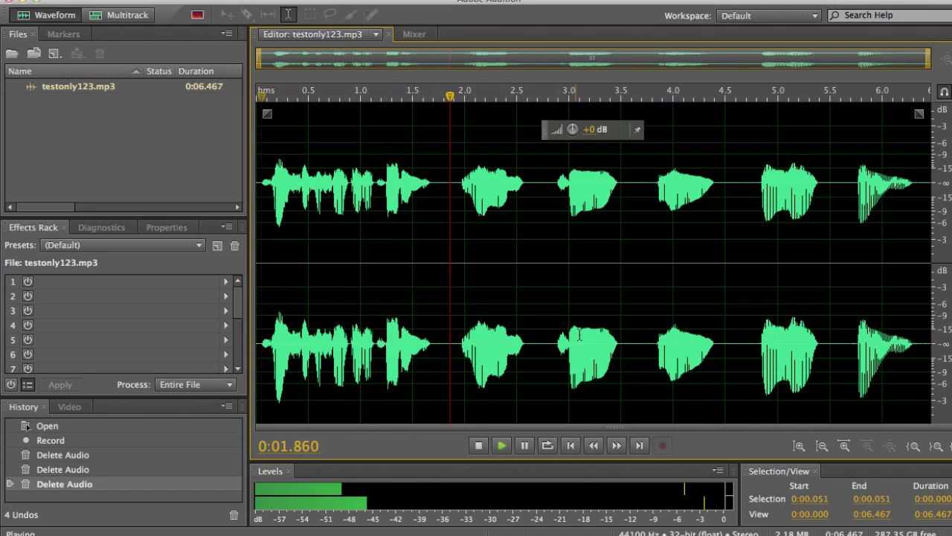
{"action": "key", "text": "space"}
Step: Delete the stretches from about 2.75–3.57 s and 3.910–4.652 s
{"action": "left_click_drag", "start_coordinate": [627, 205], "coordinate": [543, 207]}
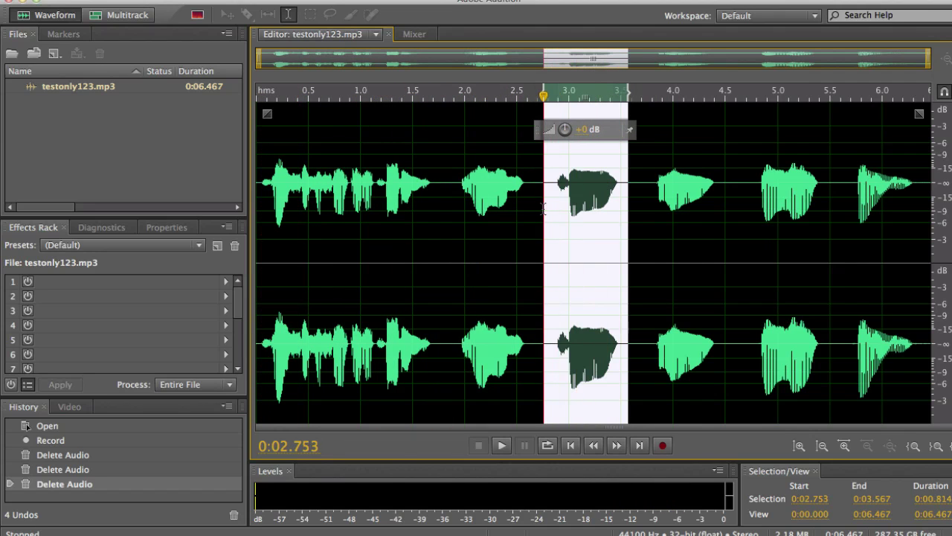
{"action": "key", "text": "Delete"}
{"action": "left_click_drag", "start_coordinate": [811, 171], "coordinate": [723, 206]}
{"action": "key", "text": "Delete"}
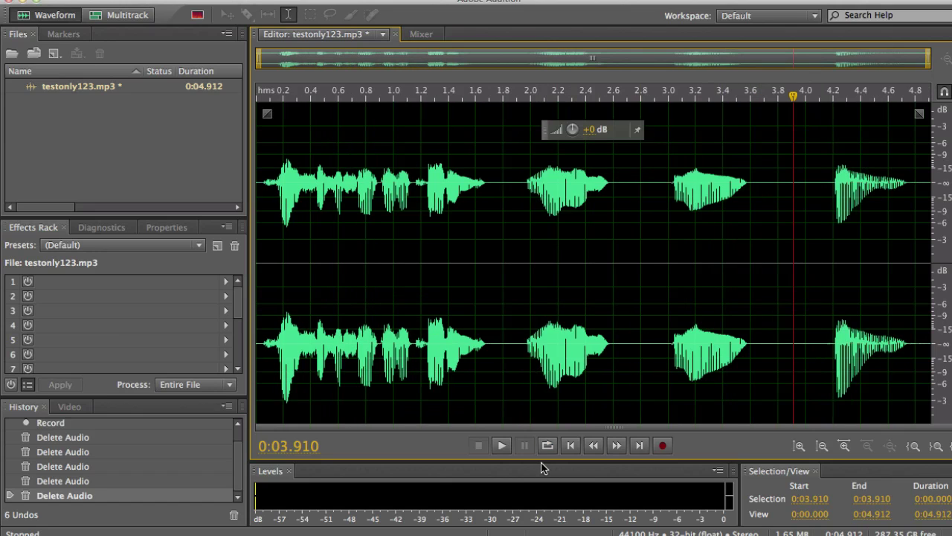
Step: Replay the shortened 4.912-second audio from the beginning and save testonly123.mp3
{"action": "left_click", "coordinate": [577, 449]}
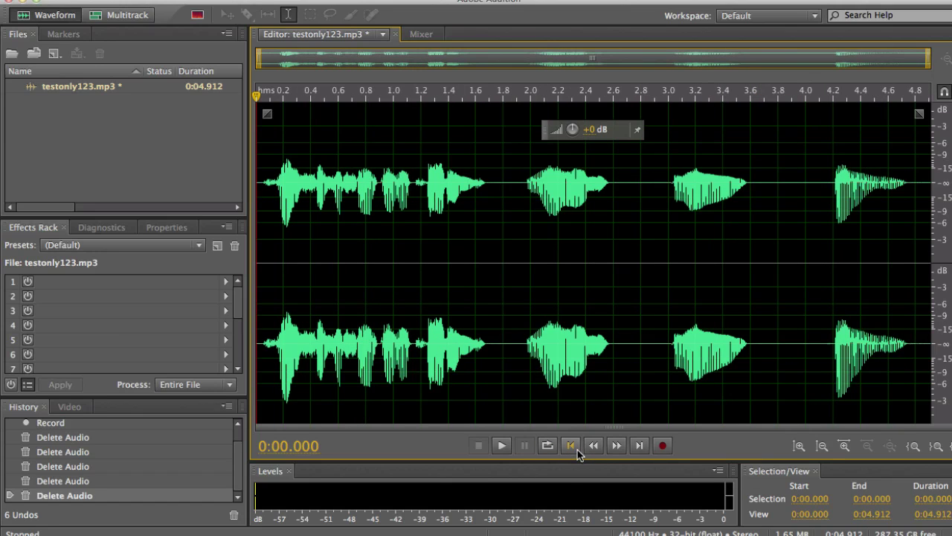
{"action": "left_click", "coordinate": [503, 447]}
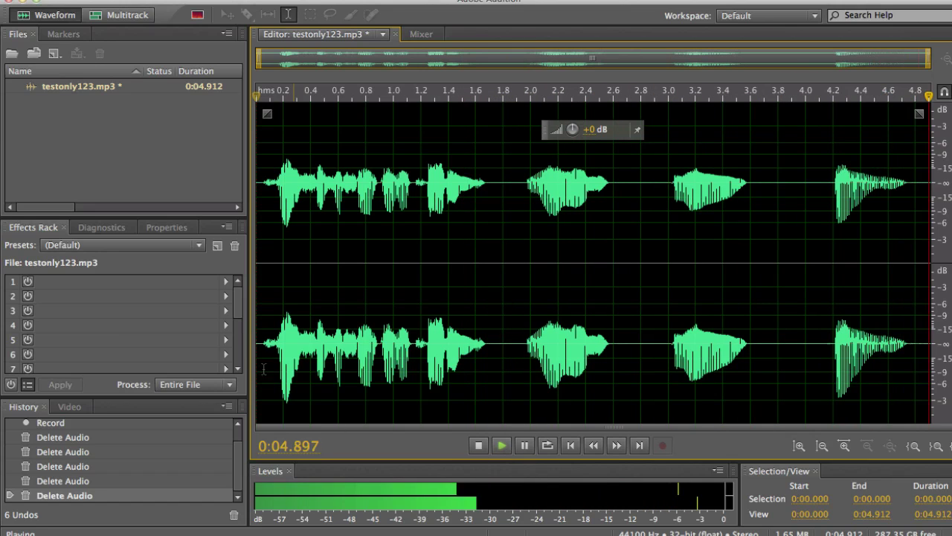
{"action": "key", "text": "super+s"}
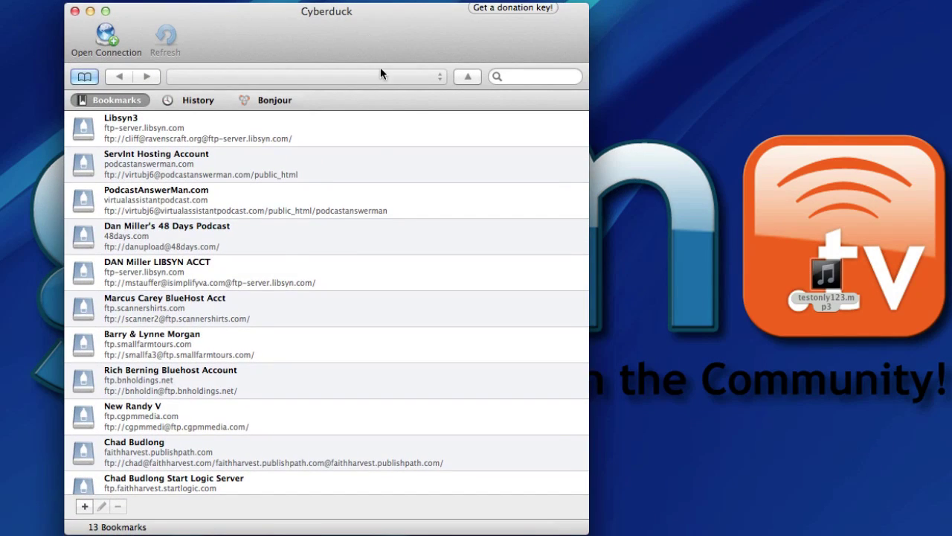
Step: Connect to the Libsyn3 FTP server and browse into the generallyspeaking folder
{"action": "double_click", "coordinate": [165, 131]}
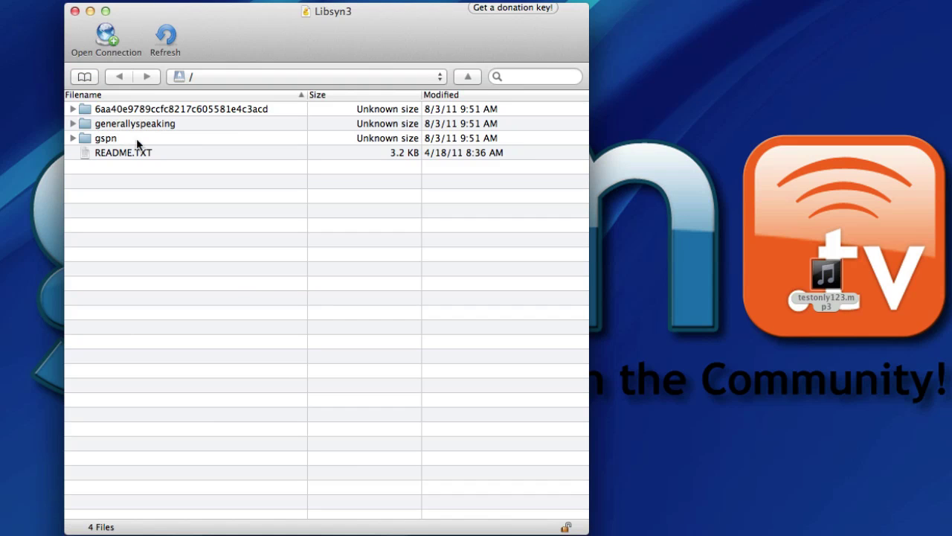
{"action": "left_click", "coordinate": [84, 77]}
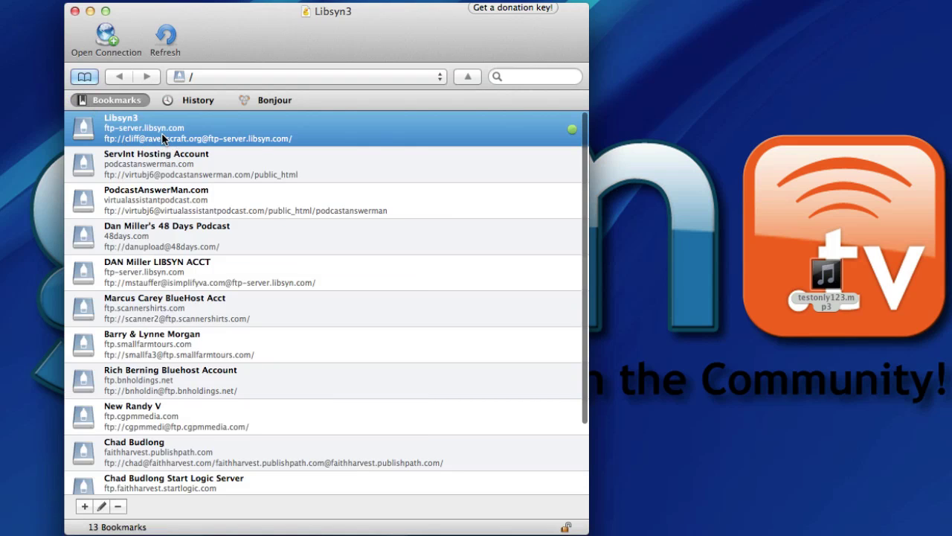
{"action": "double_click", "coordinate": [162, 132]}
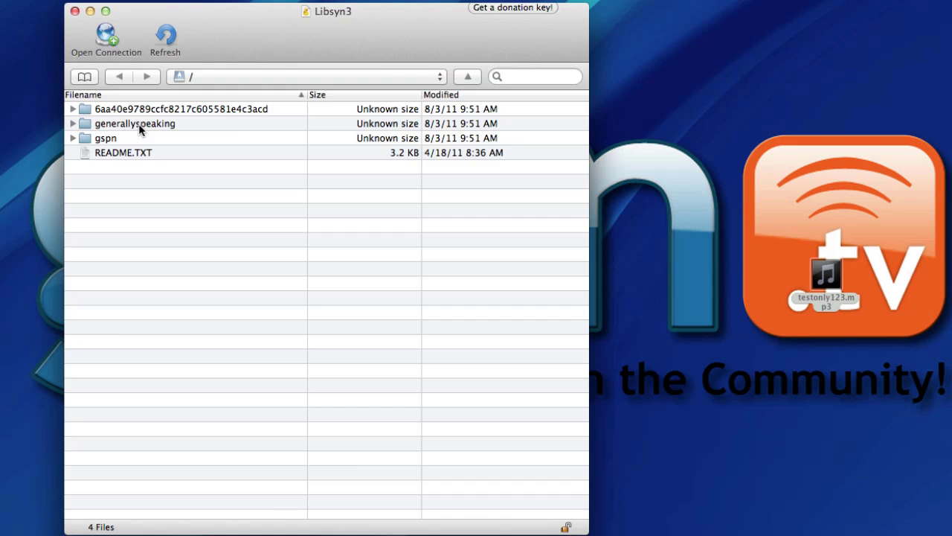
{"action": "left_click", "coordinate": [102, 126]}
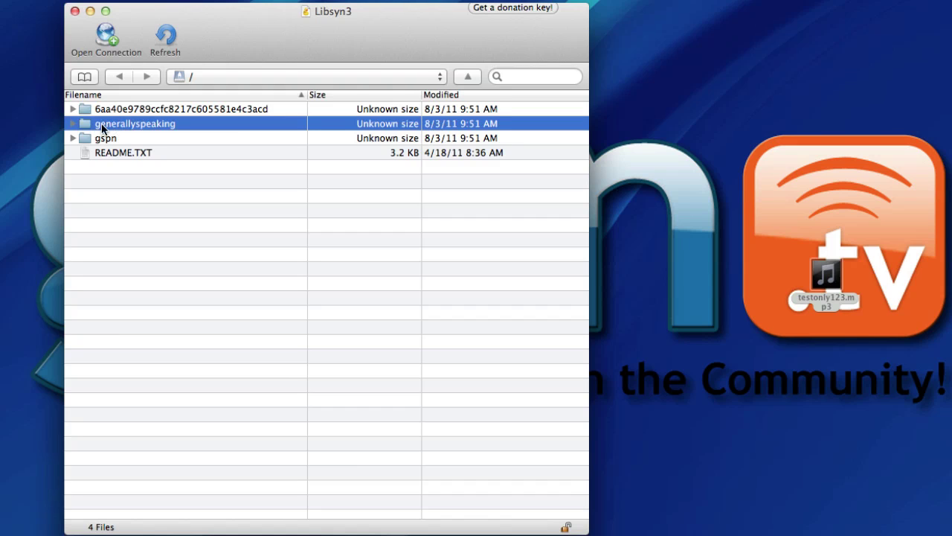
{"action": "double_click", "coordinate": [150, 128]}
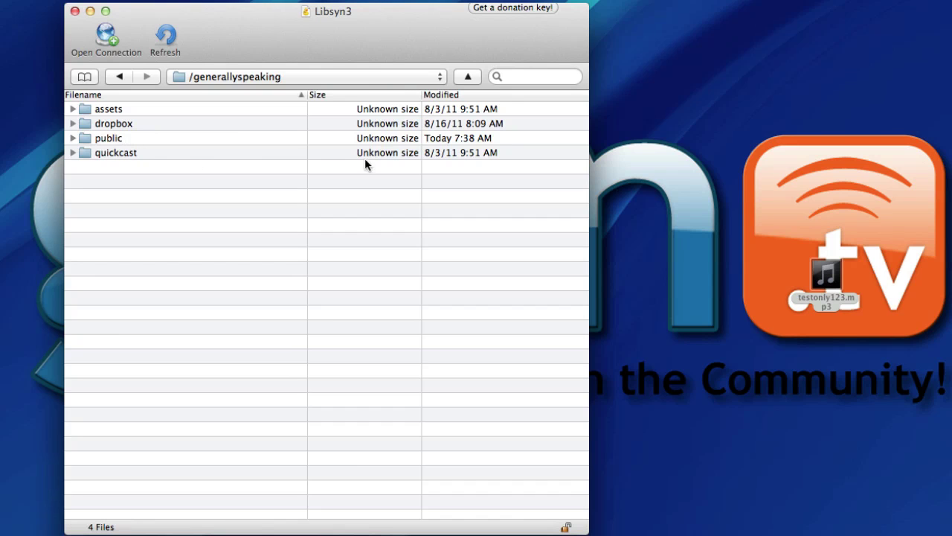
{"action": "double_click", "coordinate": [110, 139]}
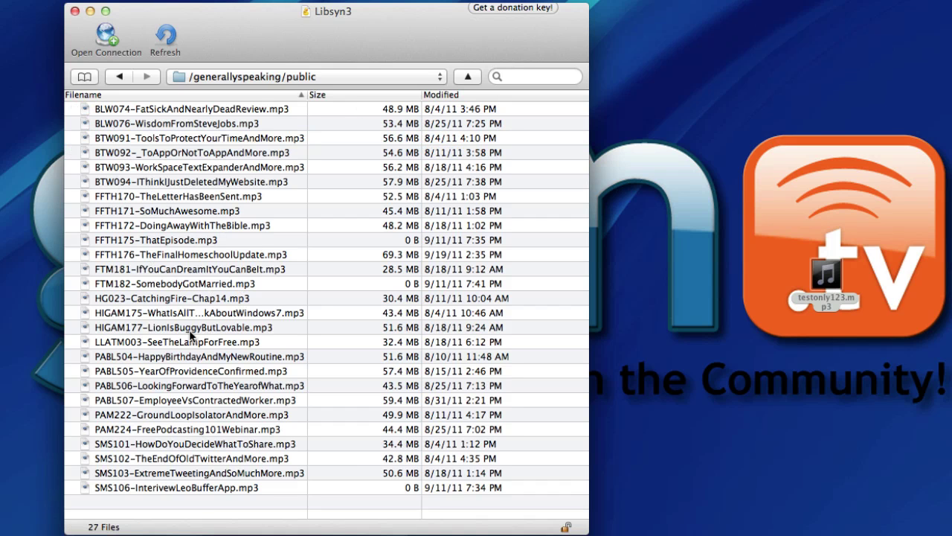
Step: Upload testonly123.mp3 from the desktop into /generallyspeaking/dropbox
{"action": "left_click", "coordinate": [115, 77]}
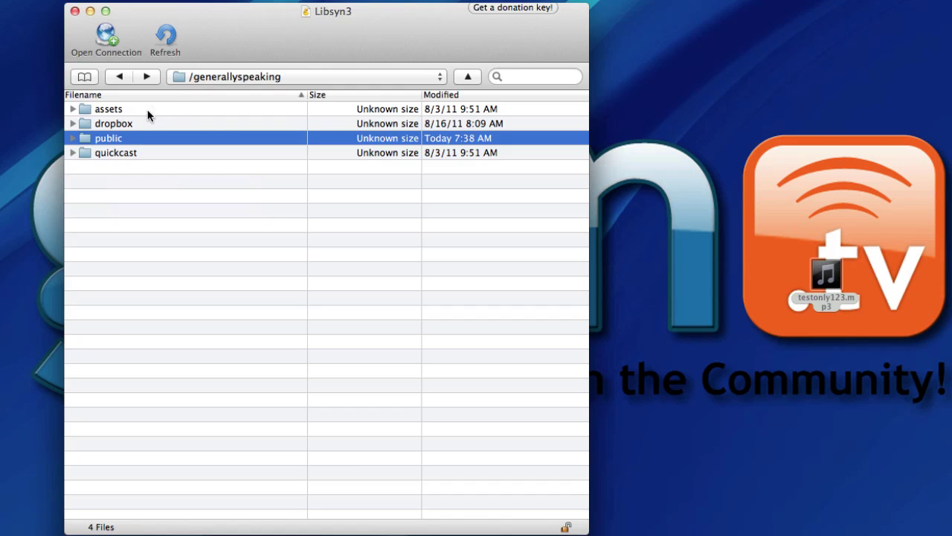
{"action": "left_click", "coordinate": [124, 127]}
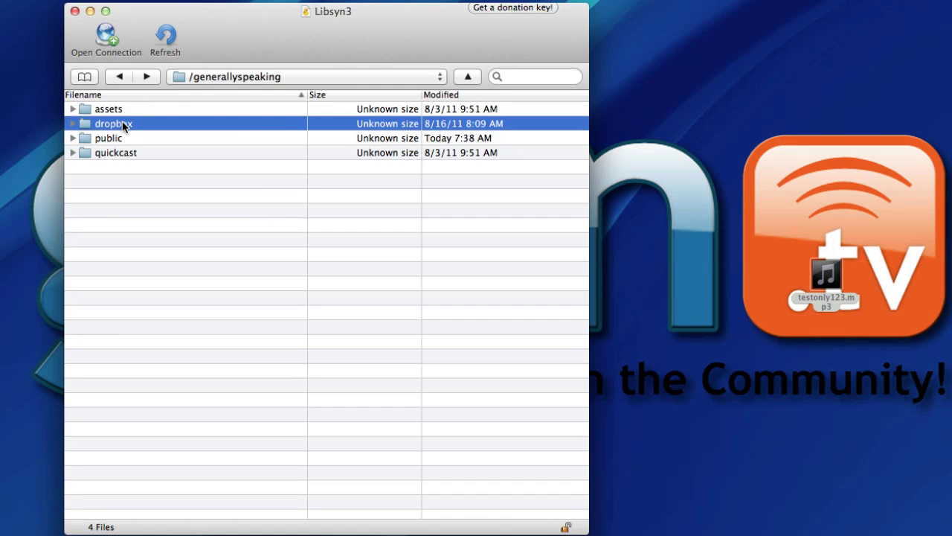
{"action": "double_click", "coordinate": [124, 131]}
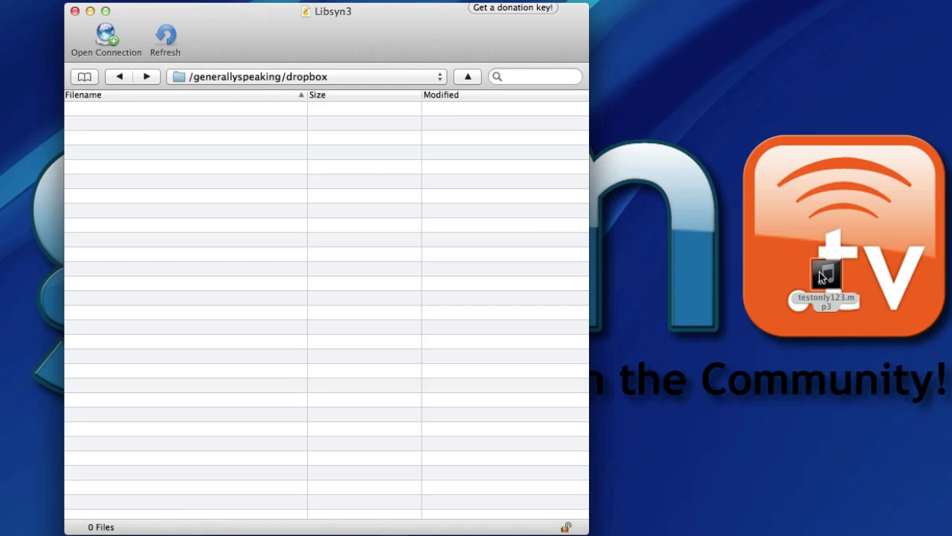
{"action": "left_click_drag", "start_coordinate": [819, 271], "coordinate": [299, 265]}
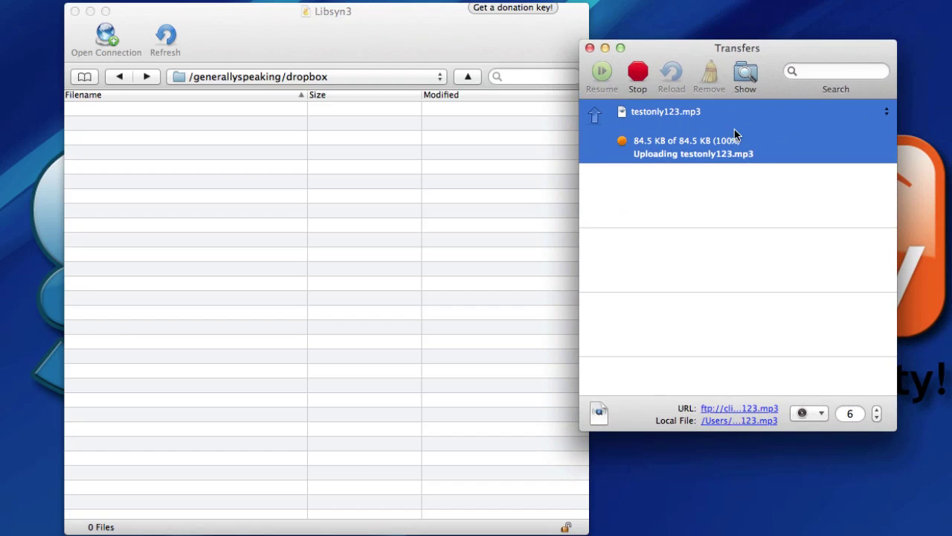
{"action": "left_click", "coordinate": [590, 48]}
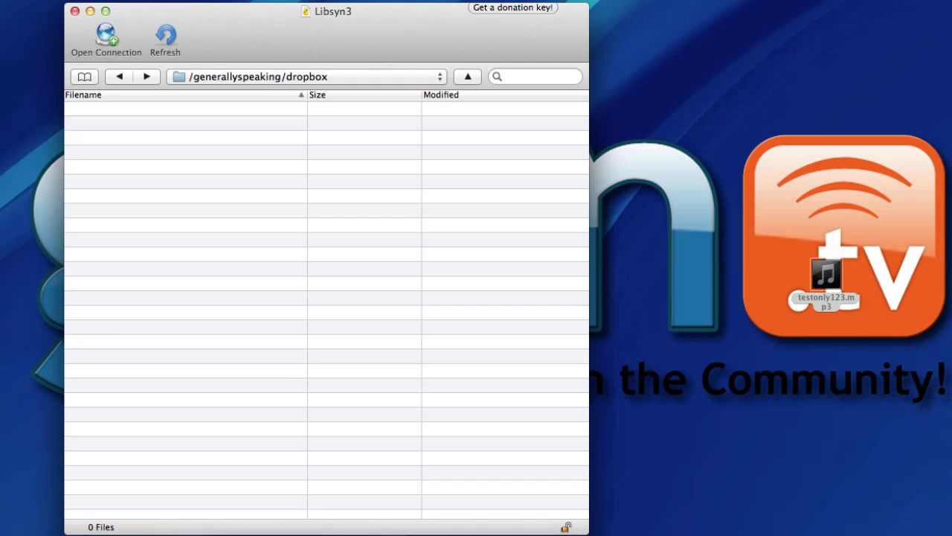